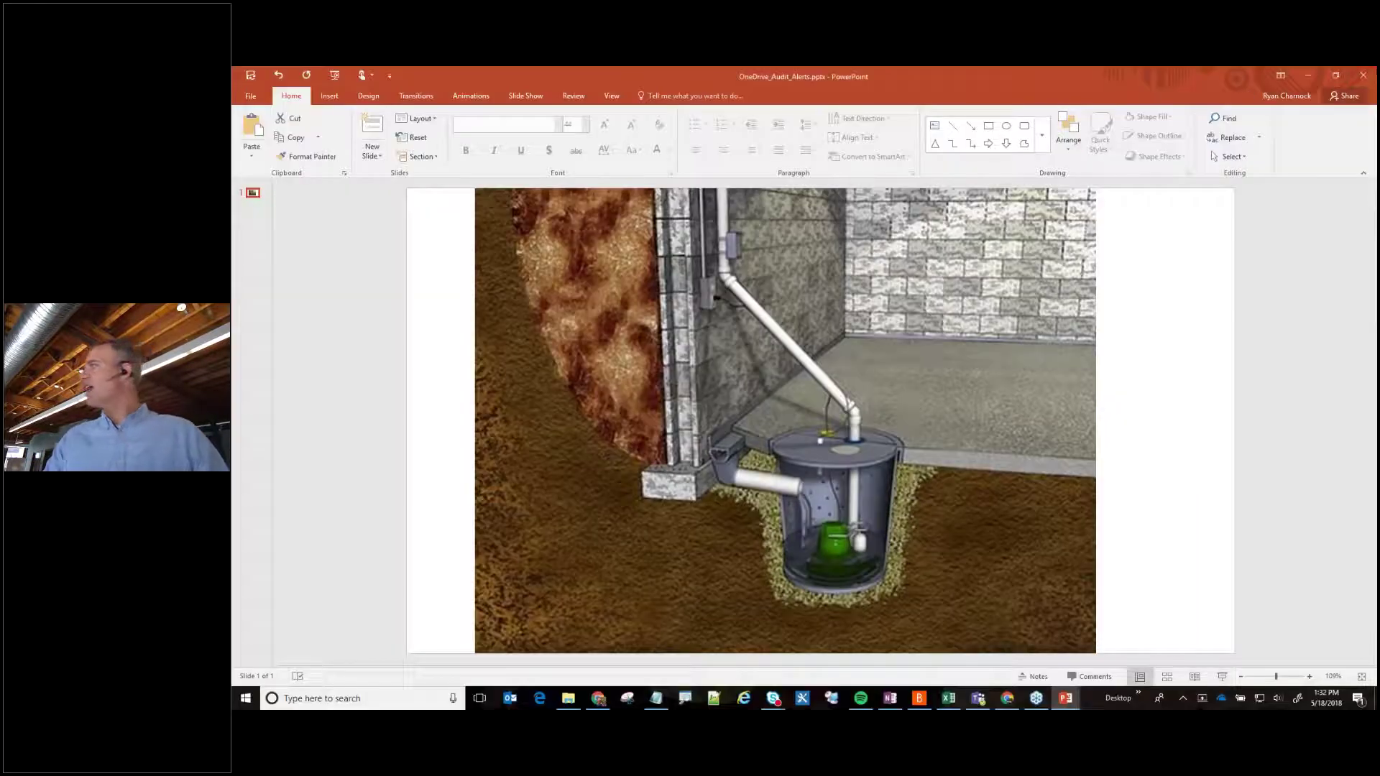
- Minimize PowerPoint and go to the OneDrive admin center's Compliance page
click(1309, 75)
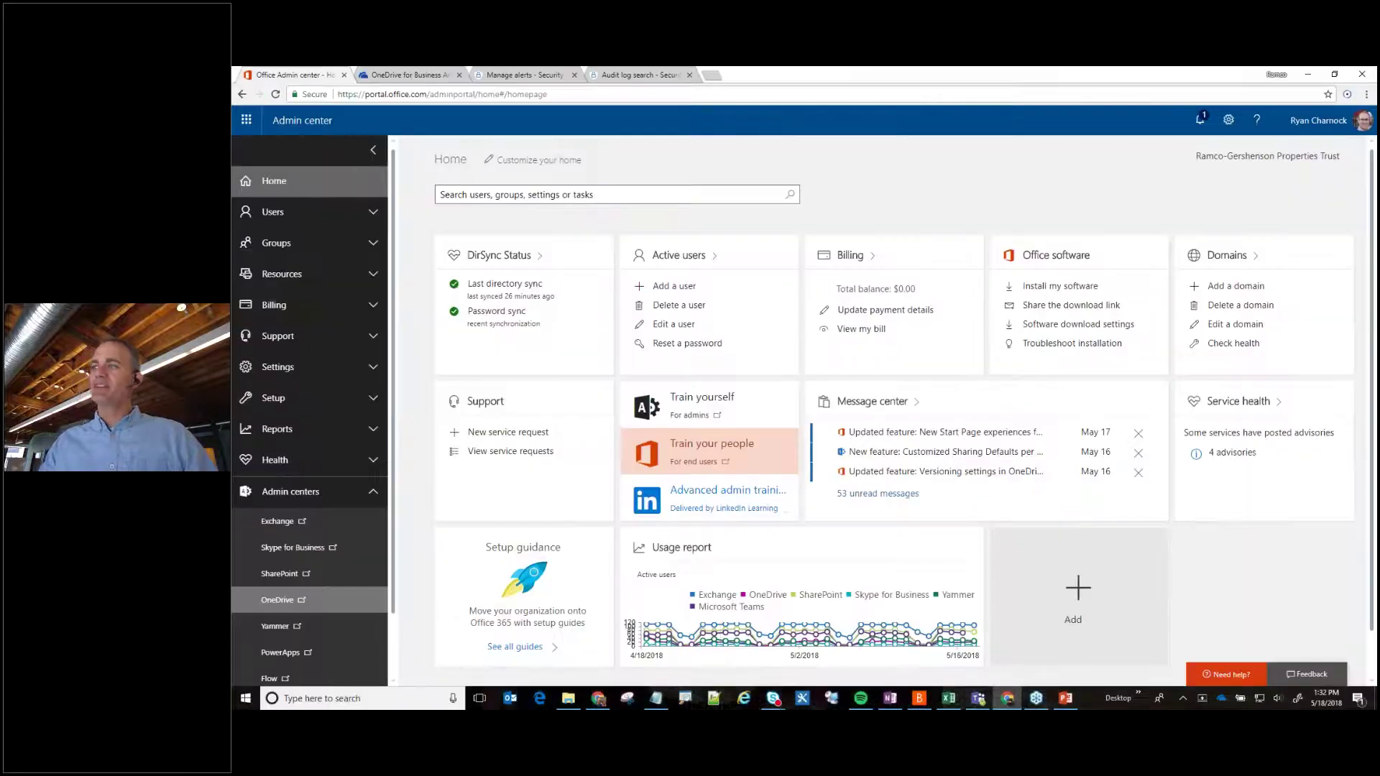
click(271, 601)
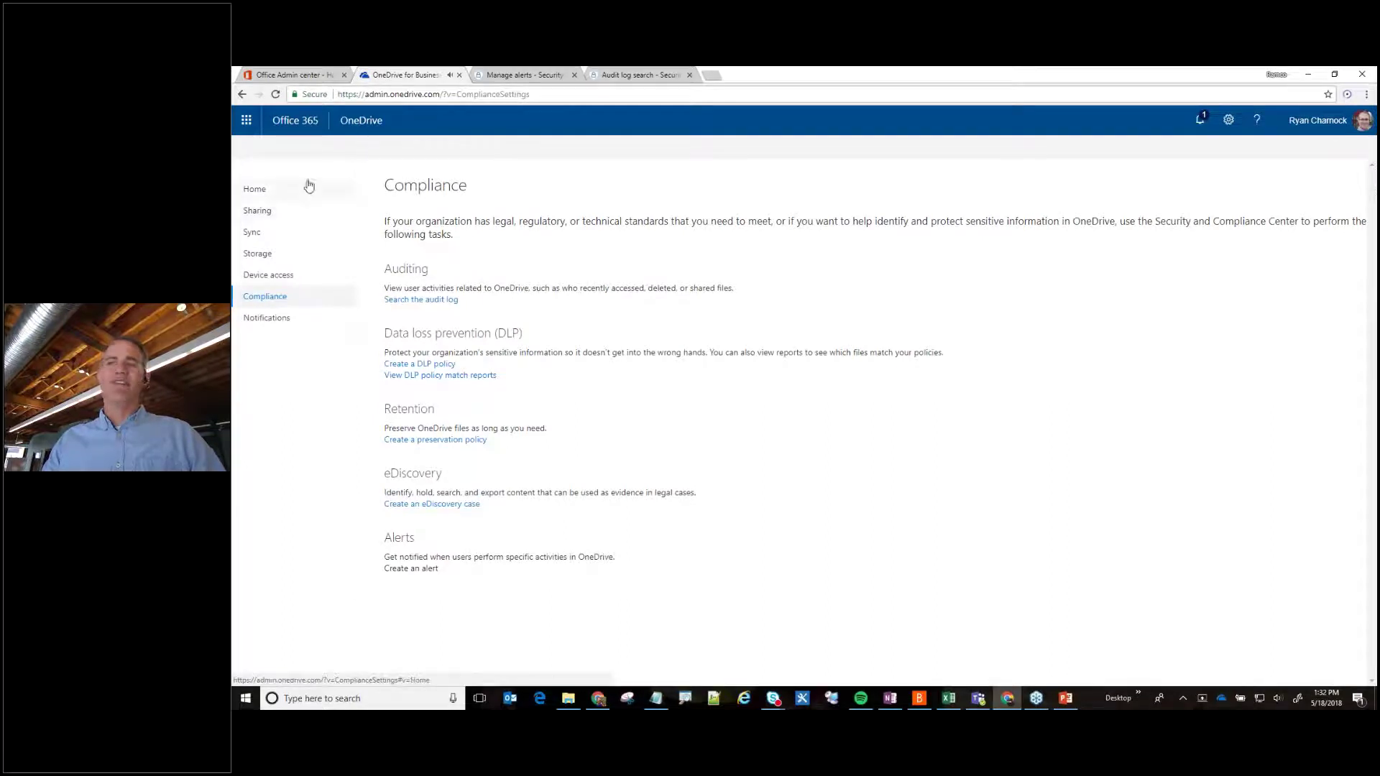
click(256, 191)
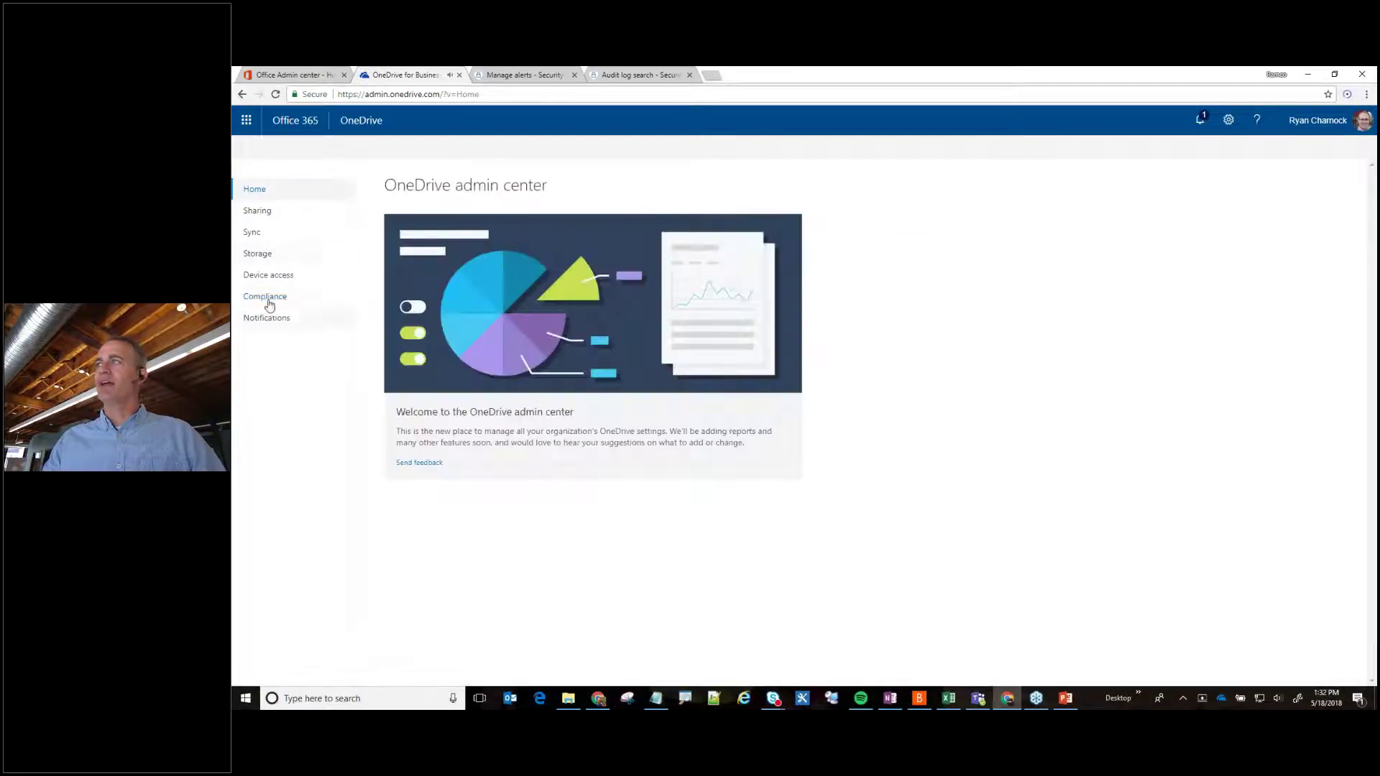
click(267, 297)
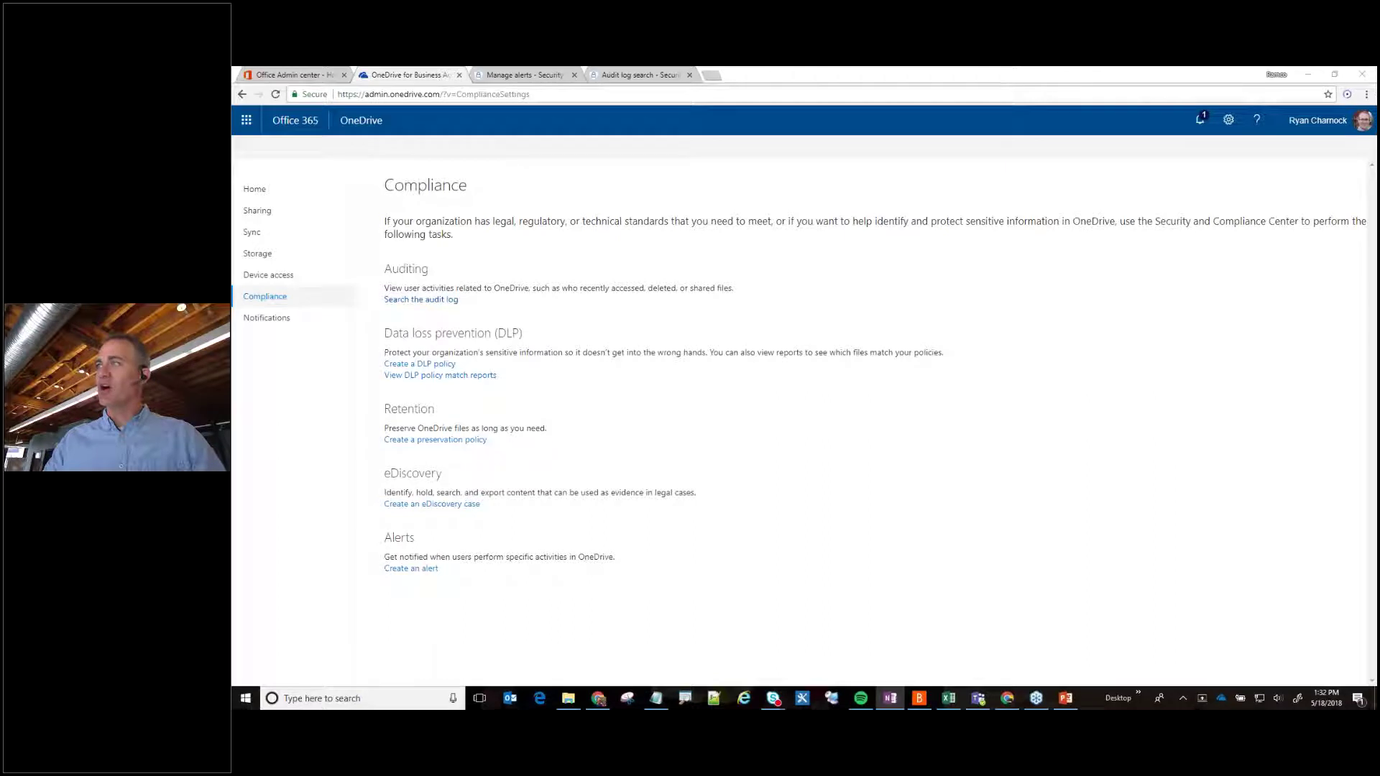
- Switch to Security & Compliance and open Audit log search under Search & investigation
click(516, 75)
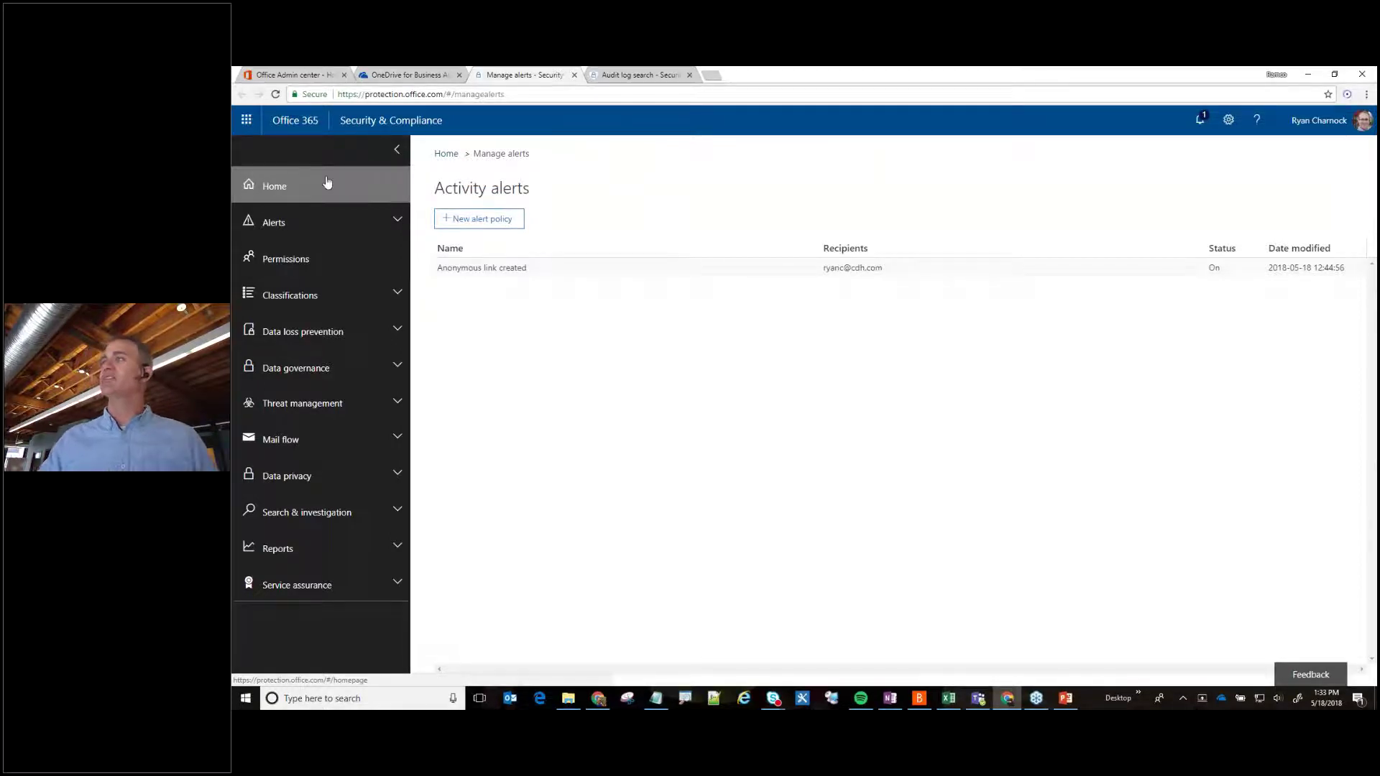
click(269, 515)
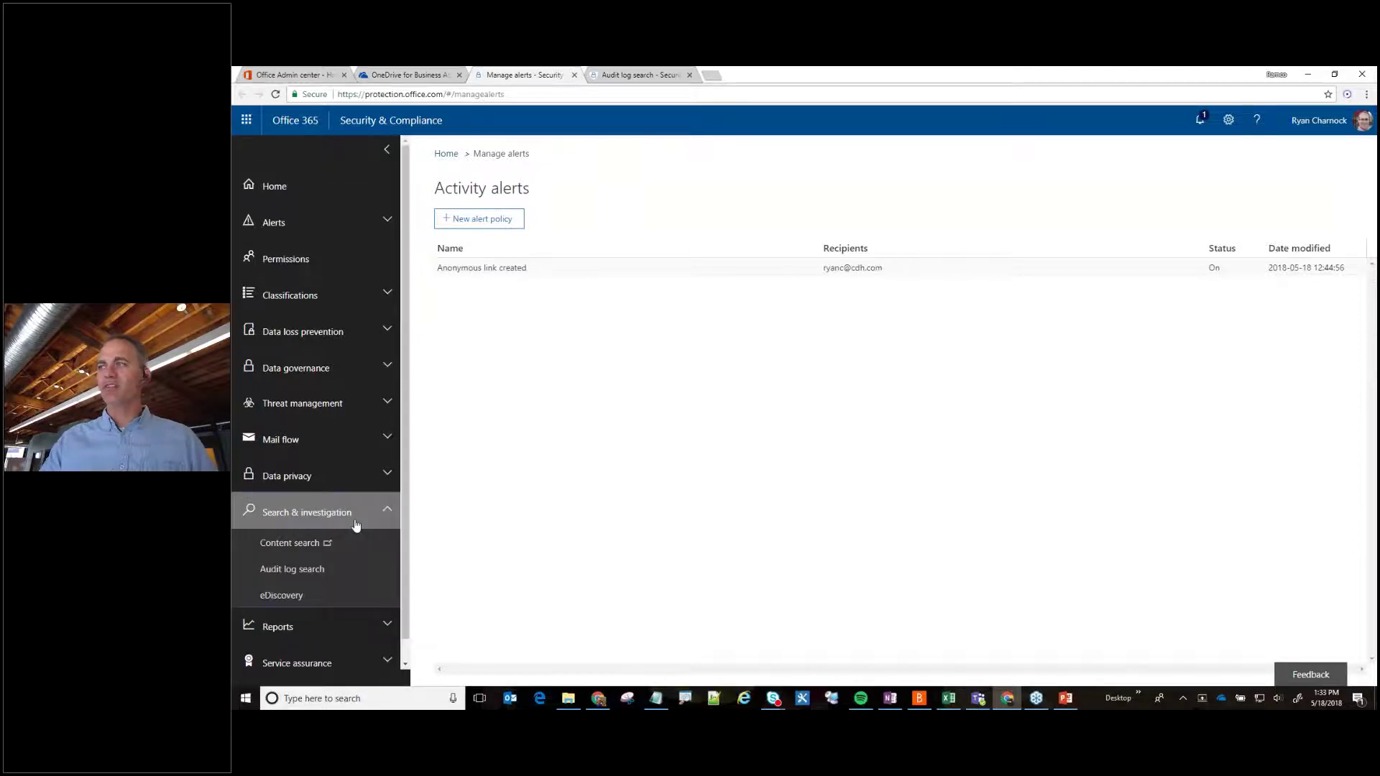
click(327, 515)
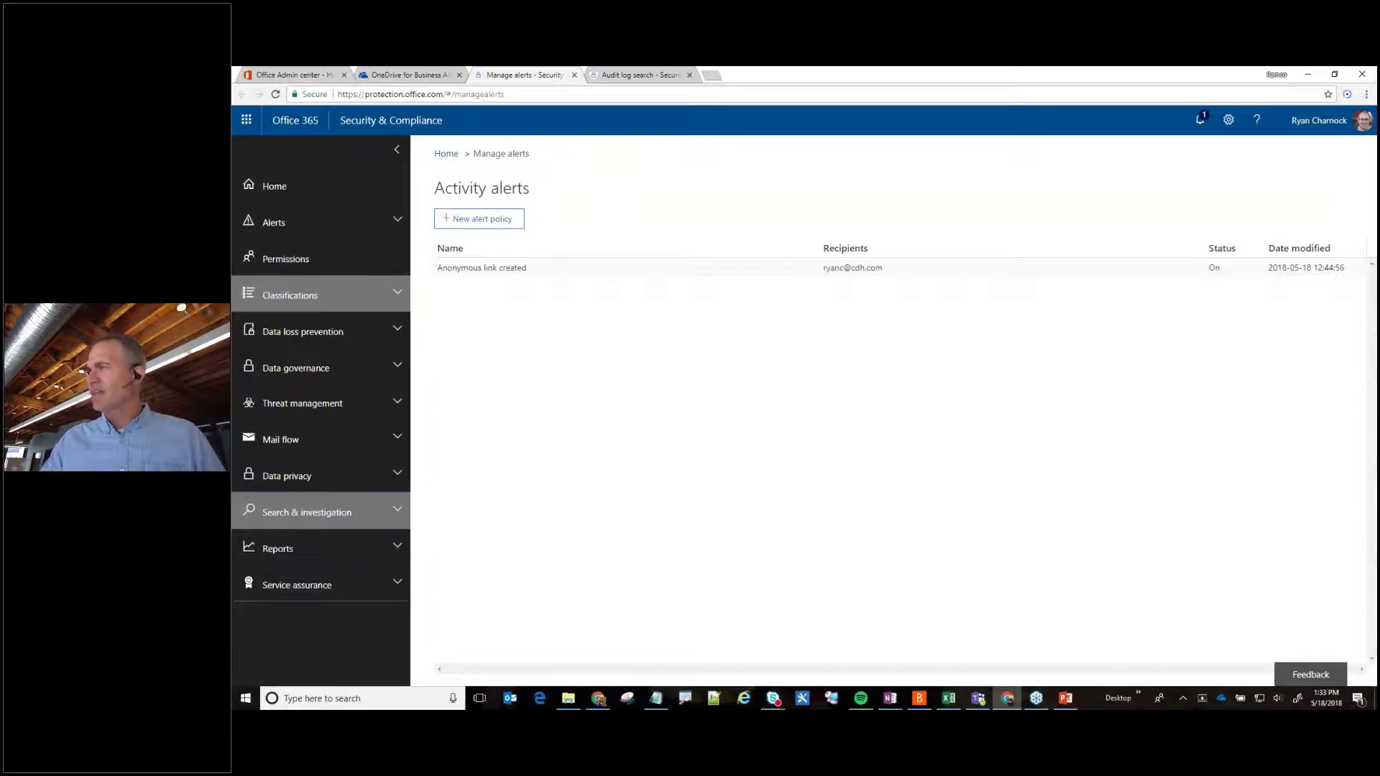
click(298, 521)
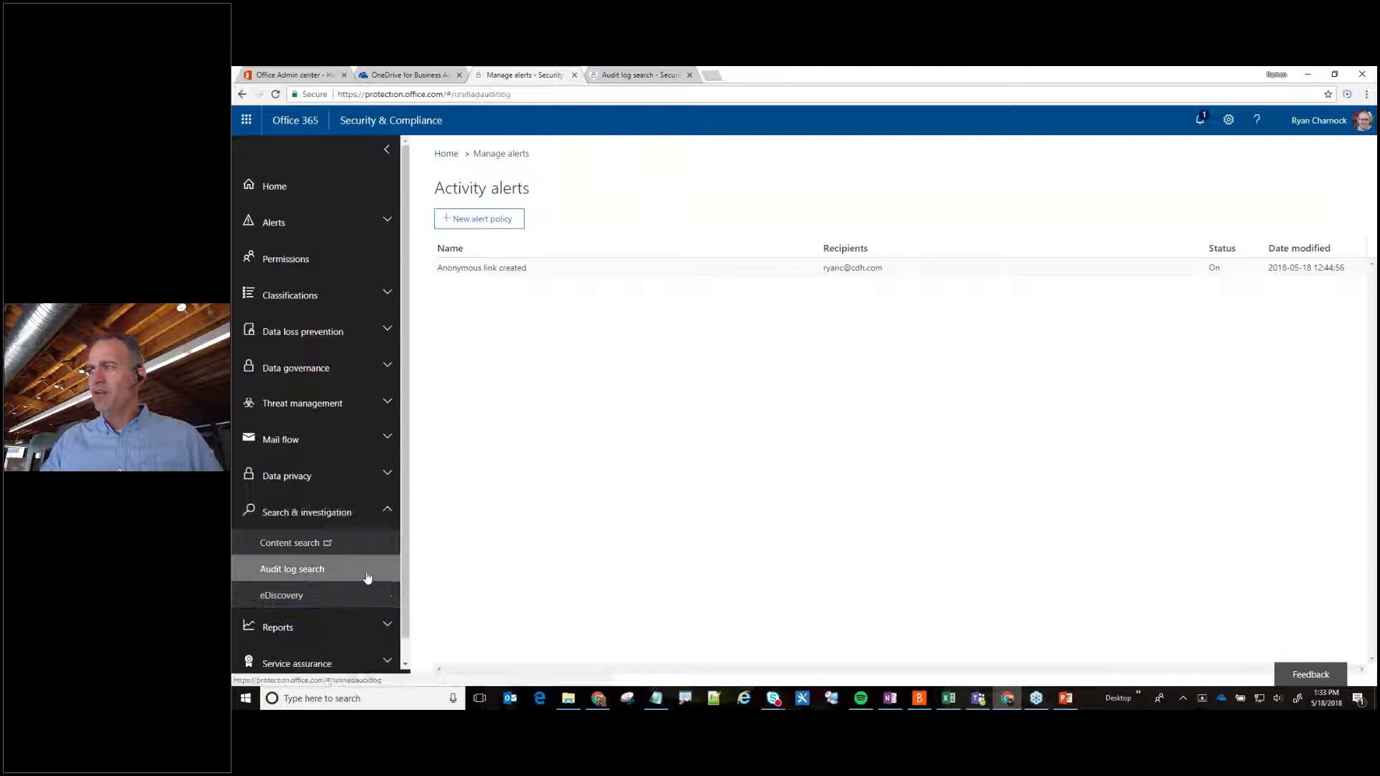
click(366, 576)
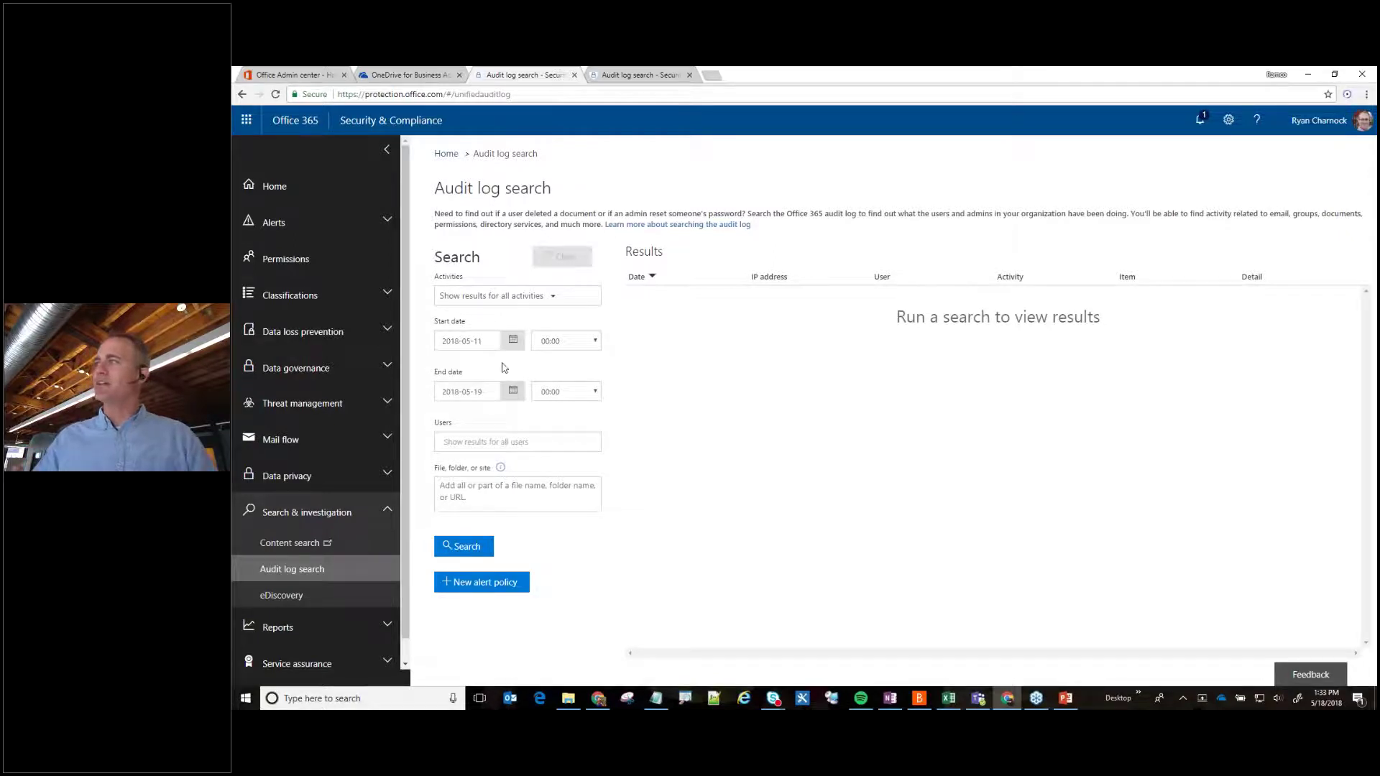
- Filter activities to 'Created an anonymous link' and 'Used an anonymous link'
click(541, 301)
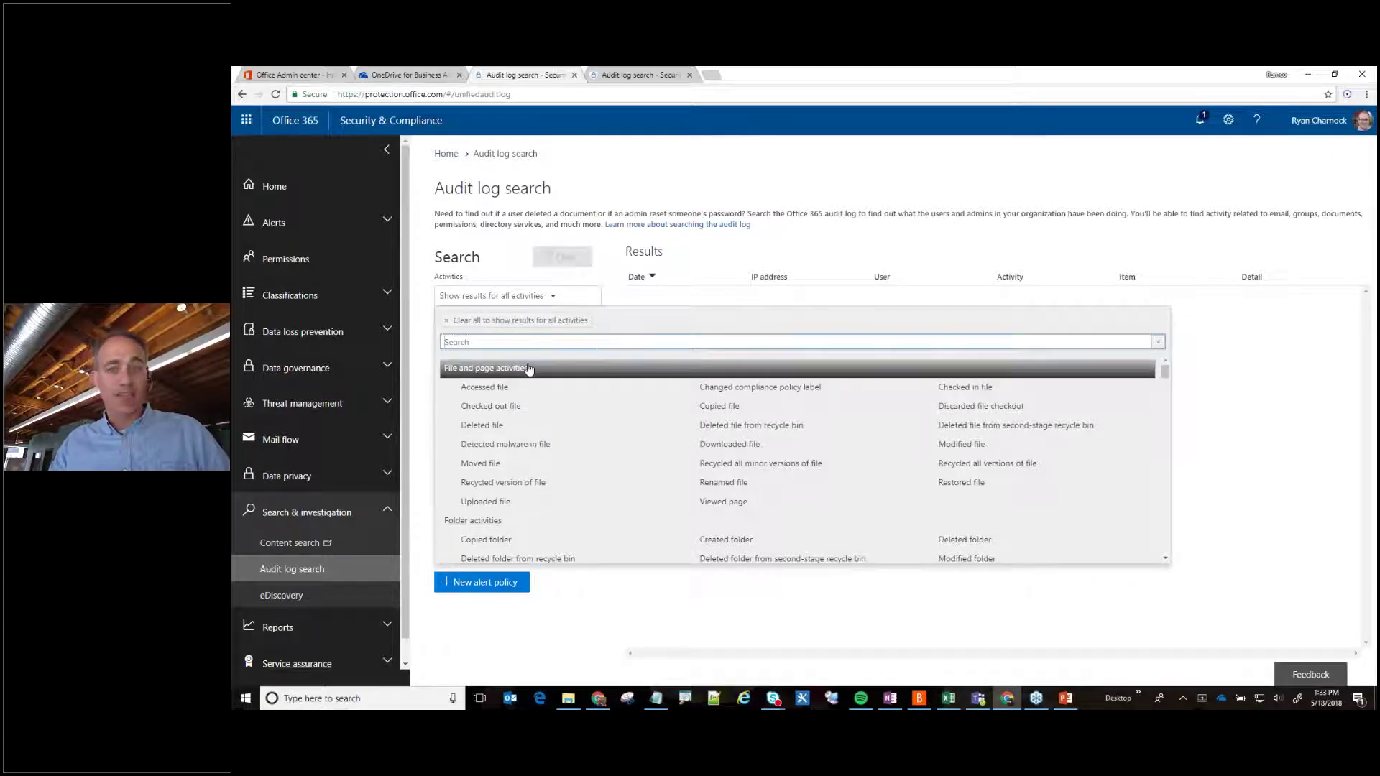
scroll(572, 520, down, 5)
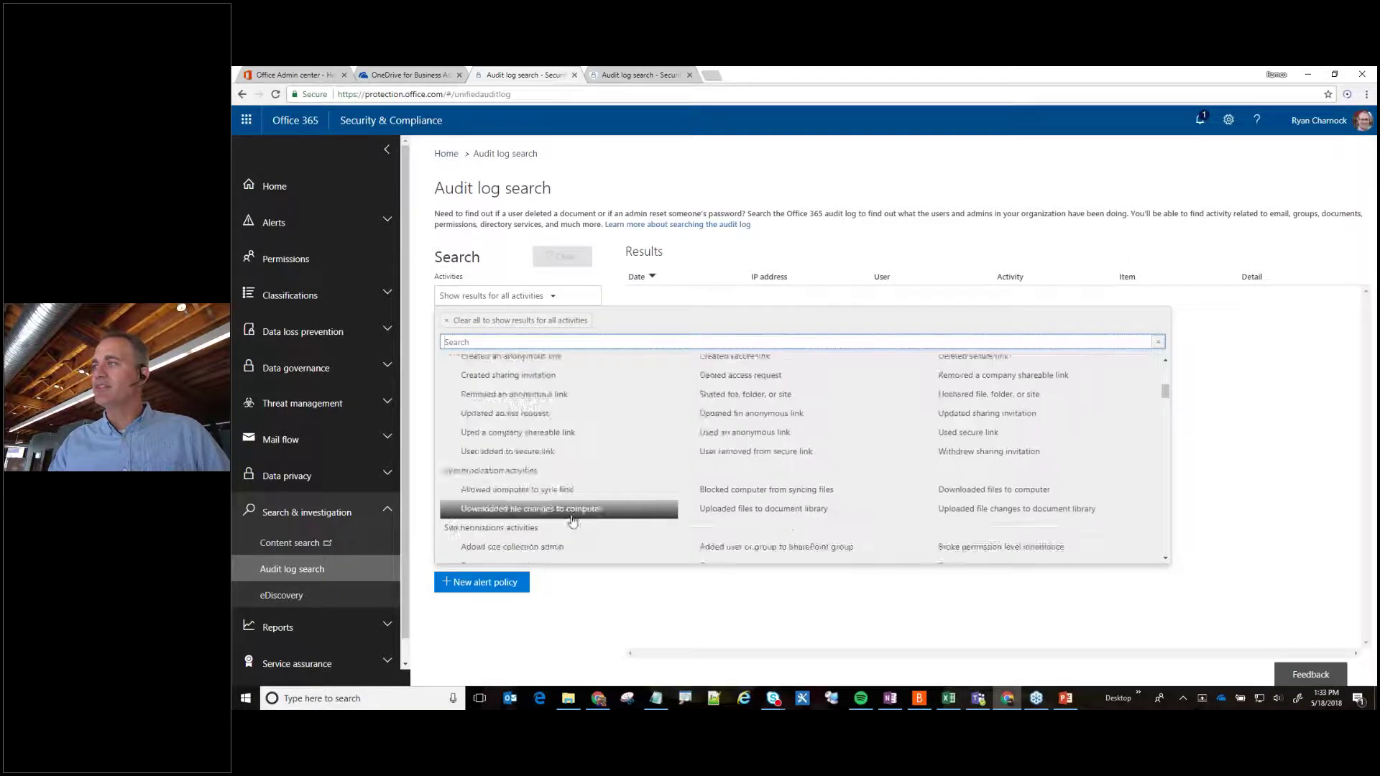
scroll(573, 520, up, 3)
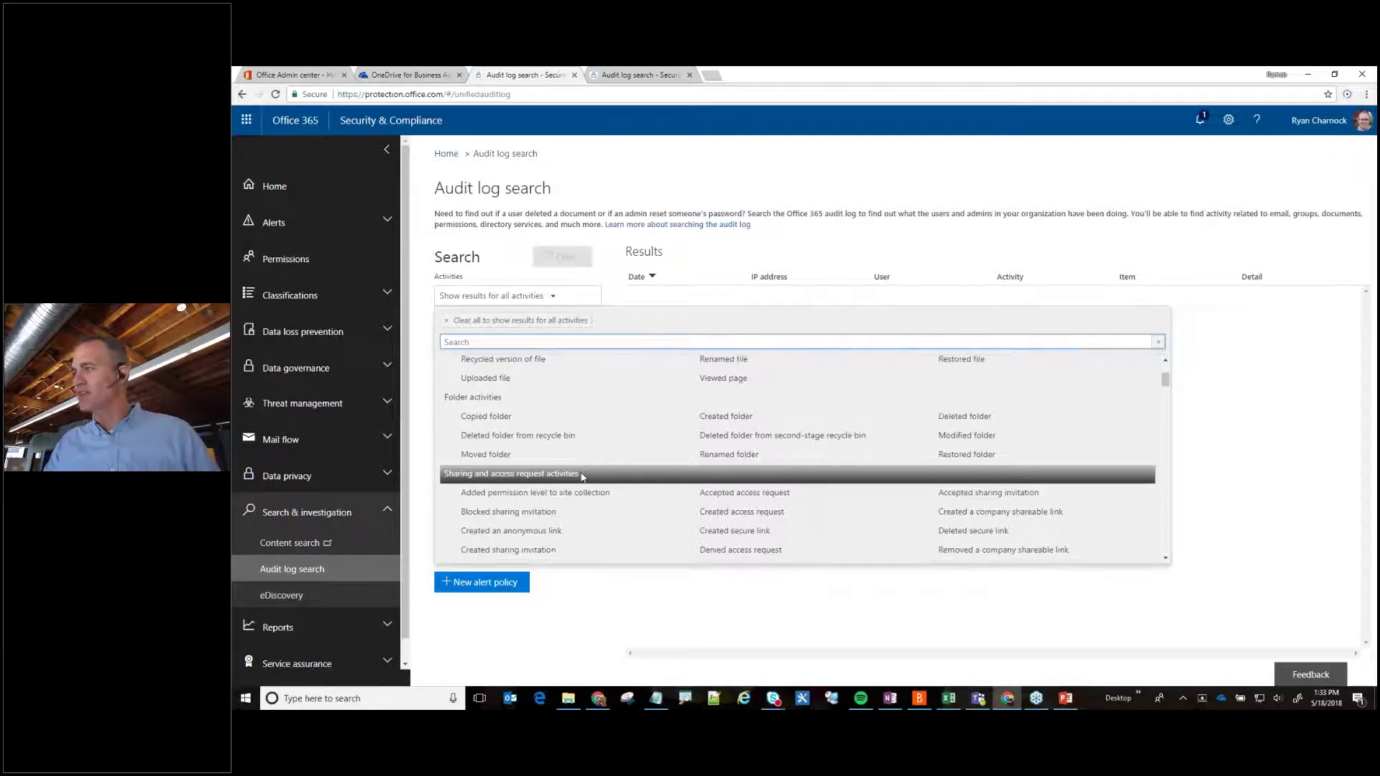
scroll(547, 489, down, 1)
click(458, 480)
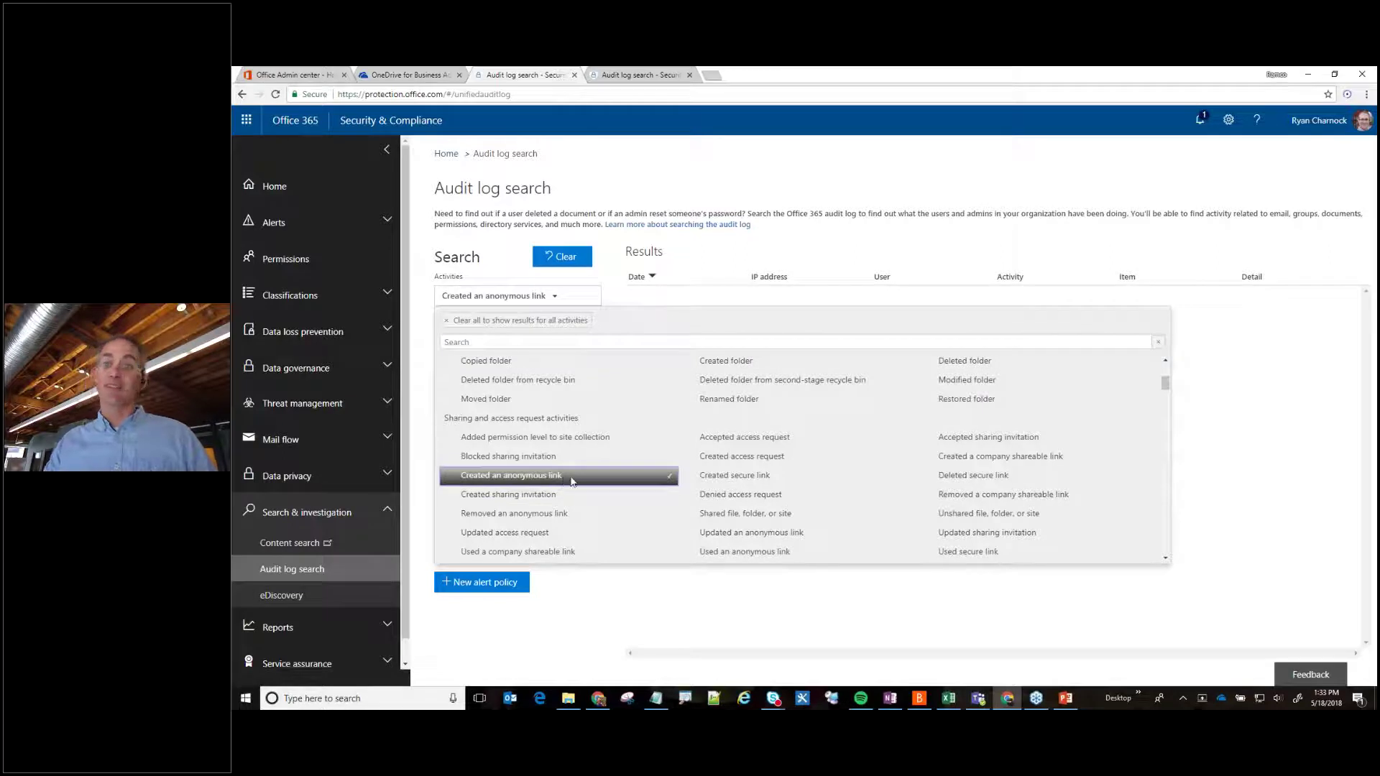
scroll(856, 480, down, 1)
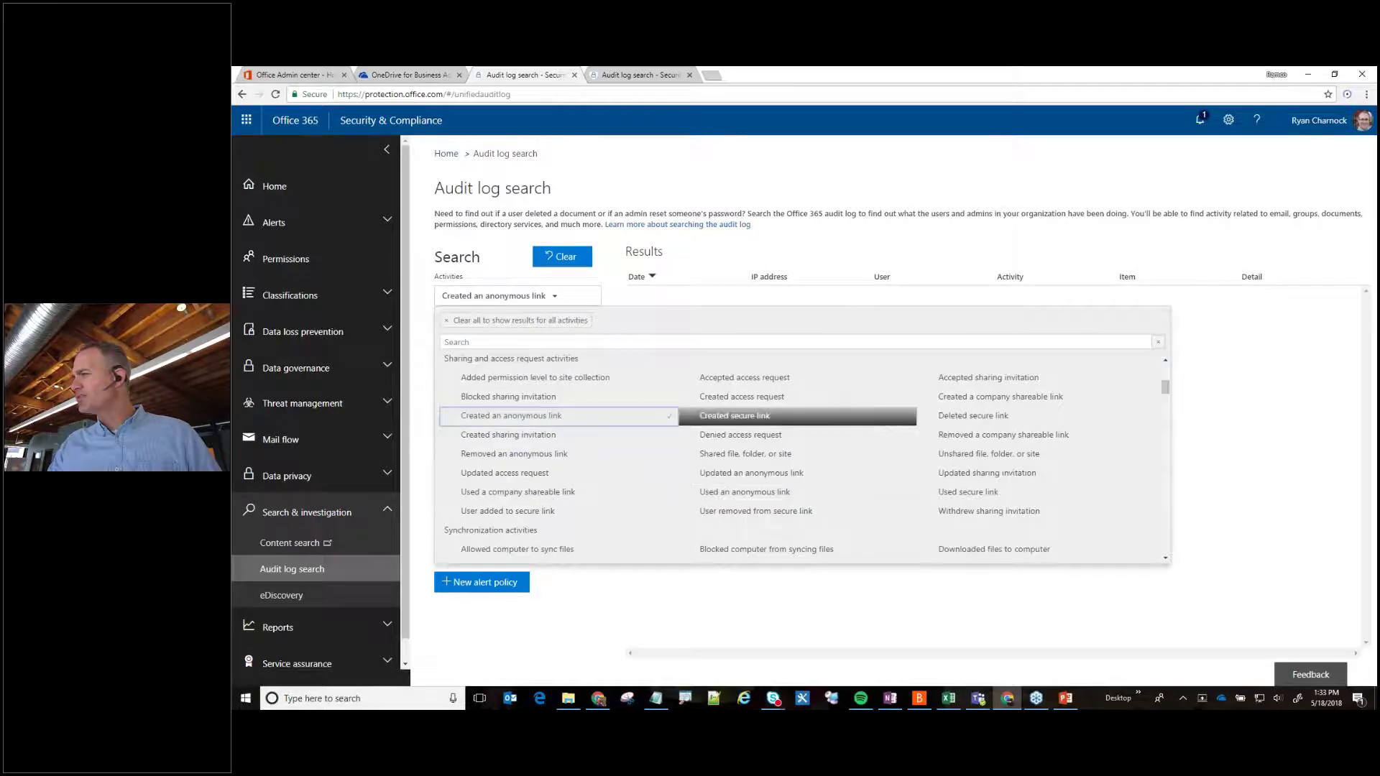
click(696, 494)
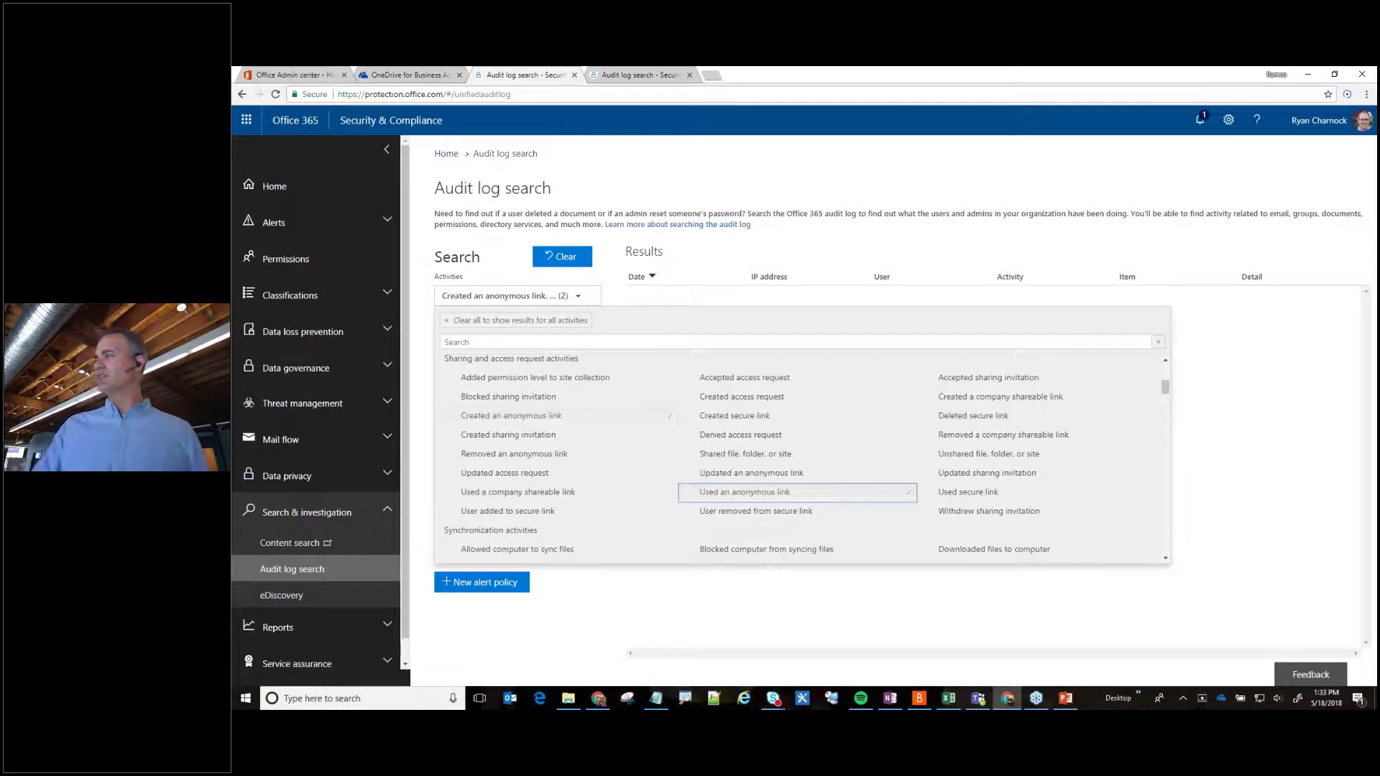
- Set the date range to 2018-03-01 through 2018-05-19 and run the audit search
click(792, 249)
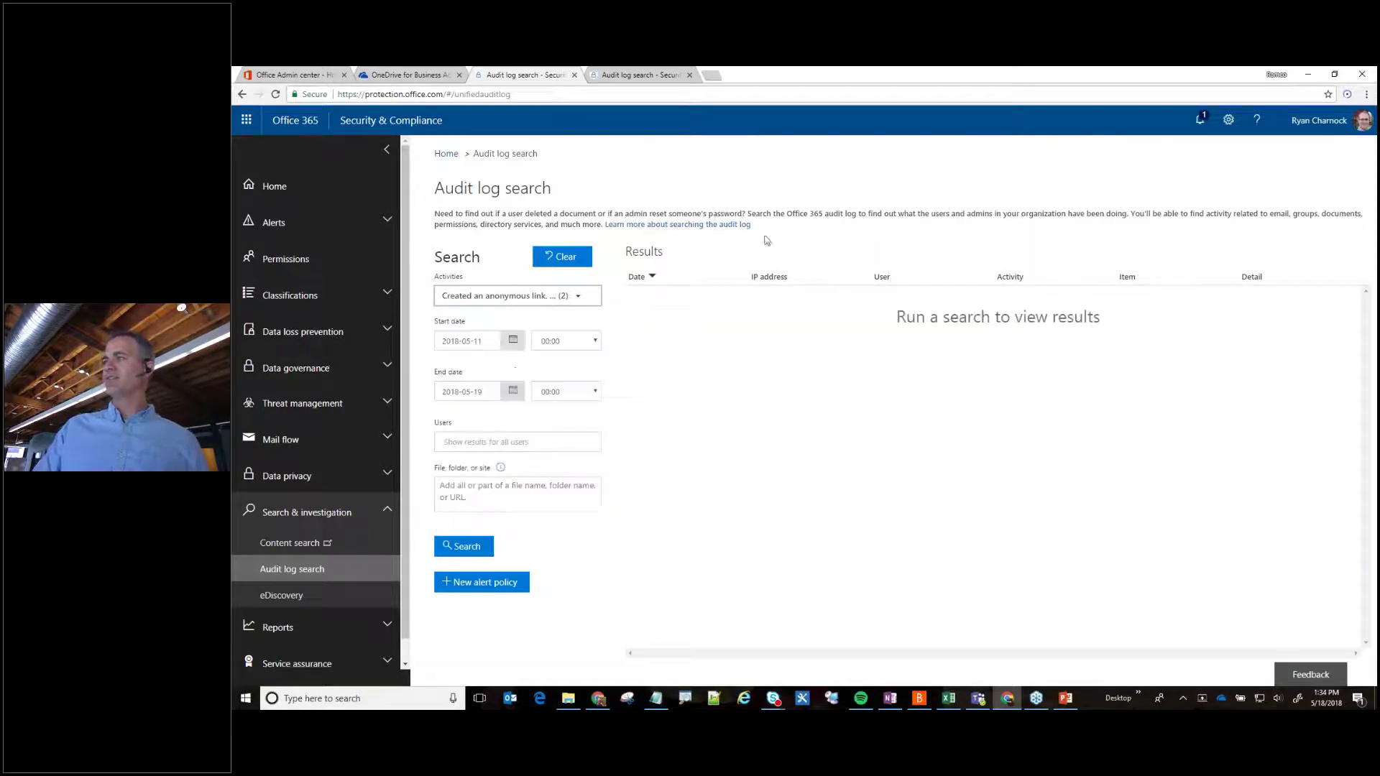
click(513, 340)
click(446, 363)
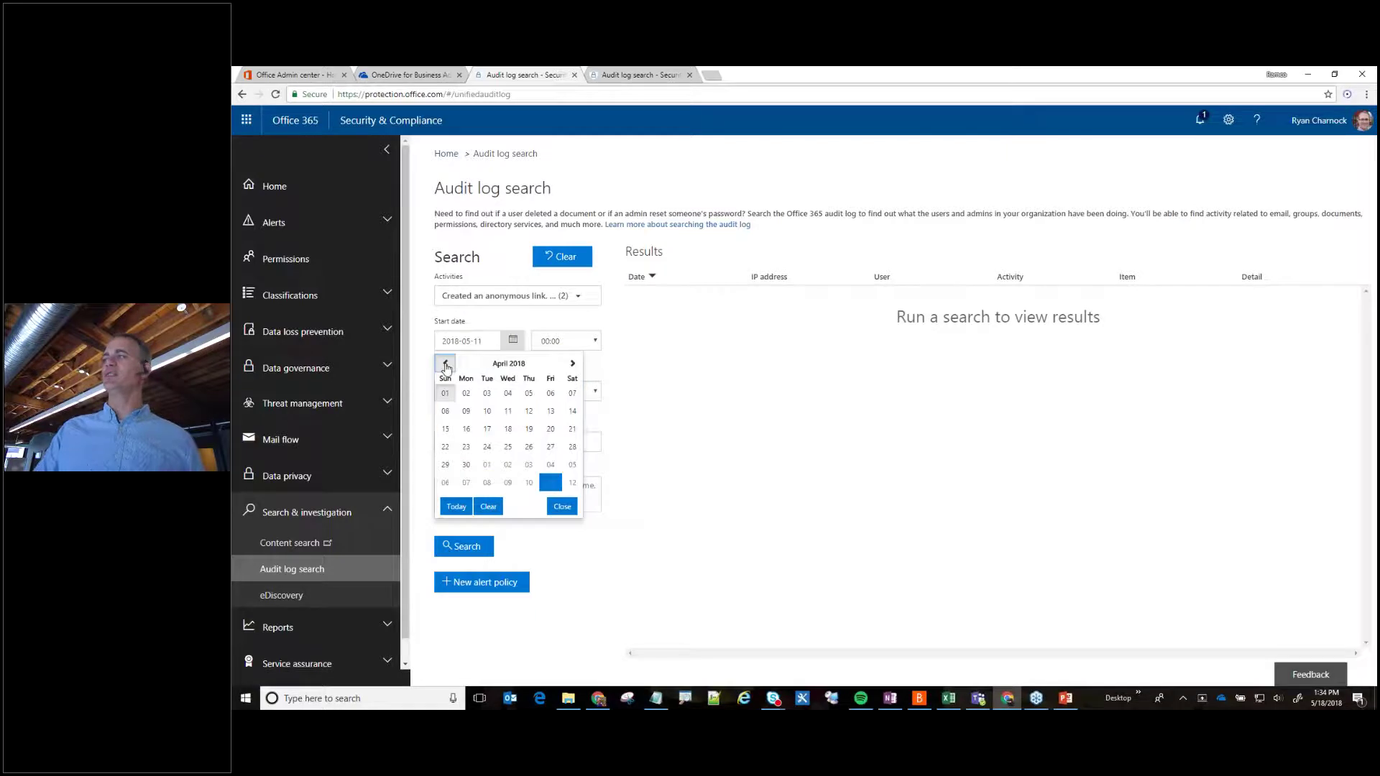
click(446, 363)
click(529, 394)
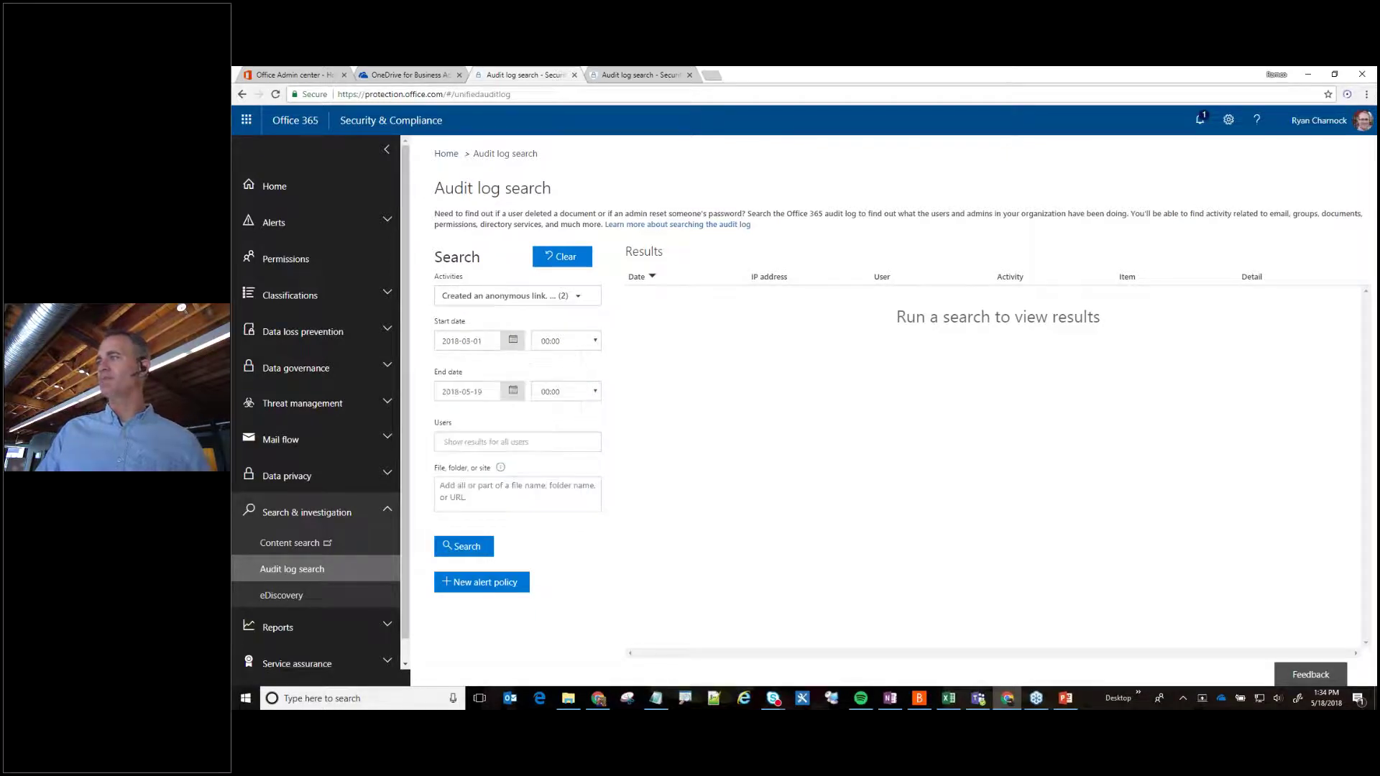
click(512, 391)
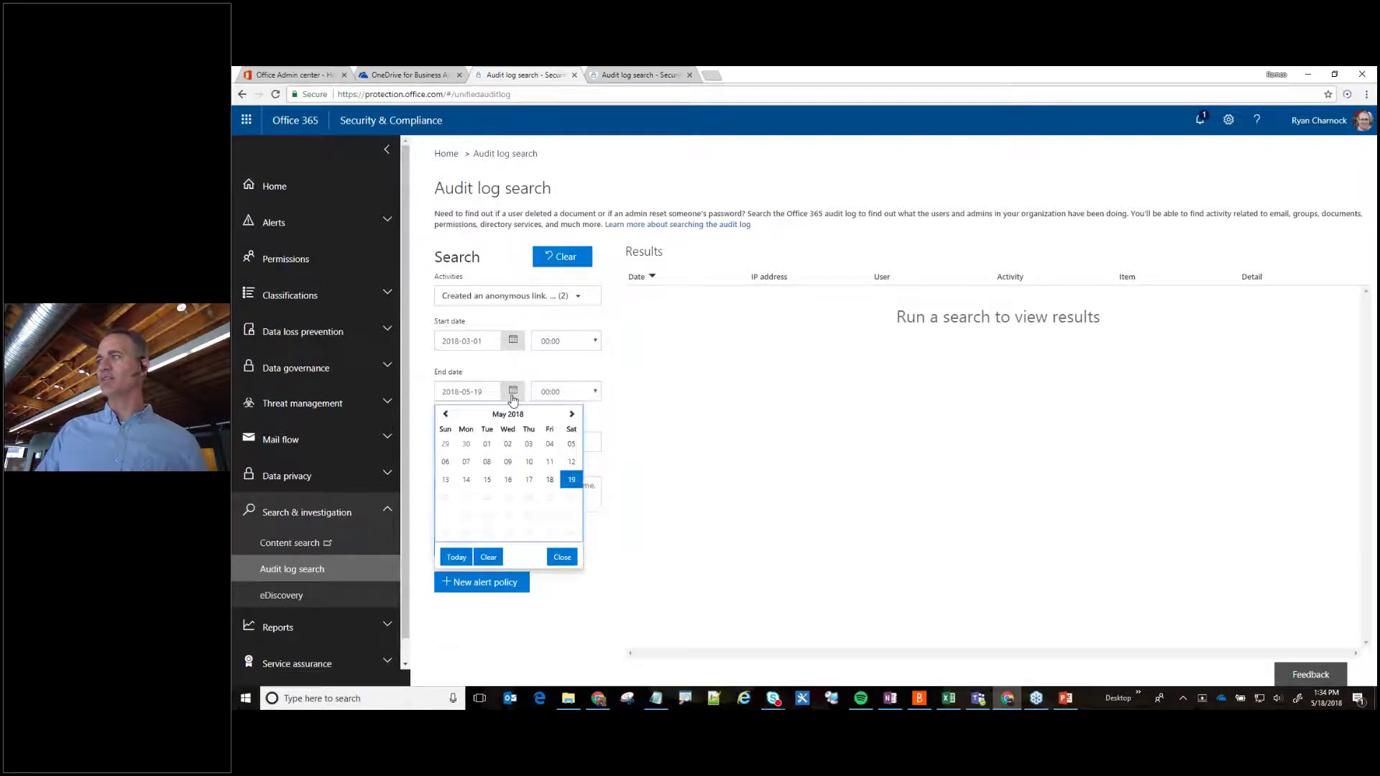
click(568, 476)
click(462, 547)
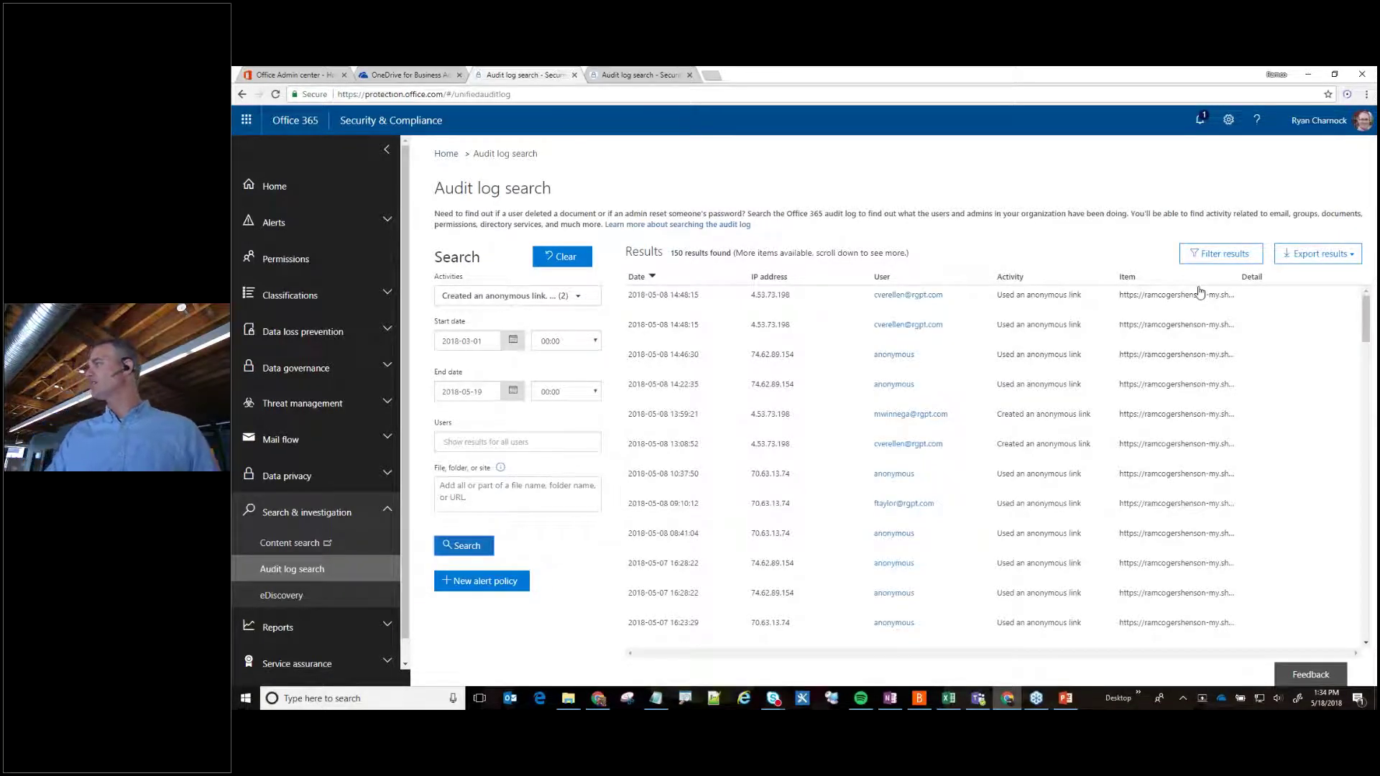
- Open the first result's details, select its Object Id file path, then close the pane
click(1167, 304)
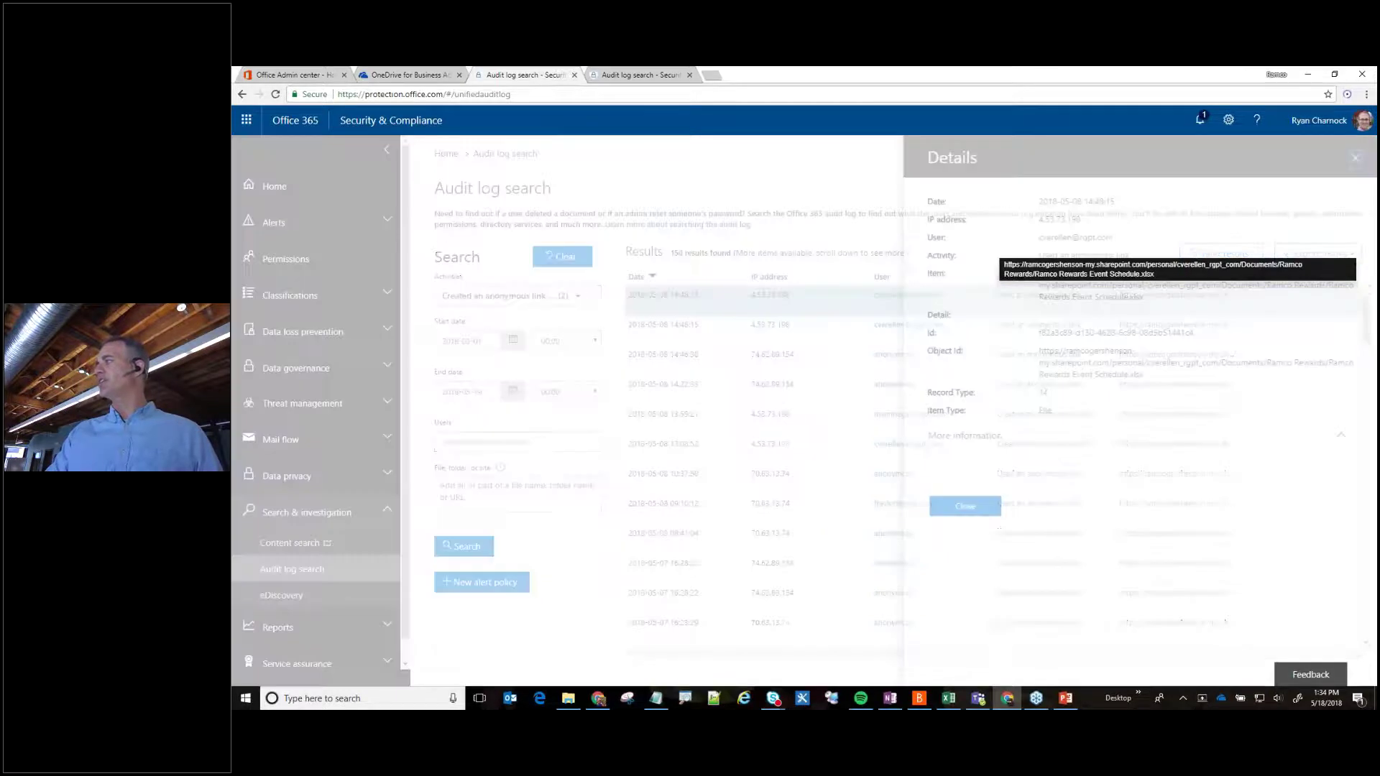
drag(1113, 374, 1035, 362)
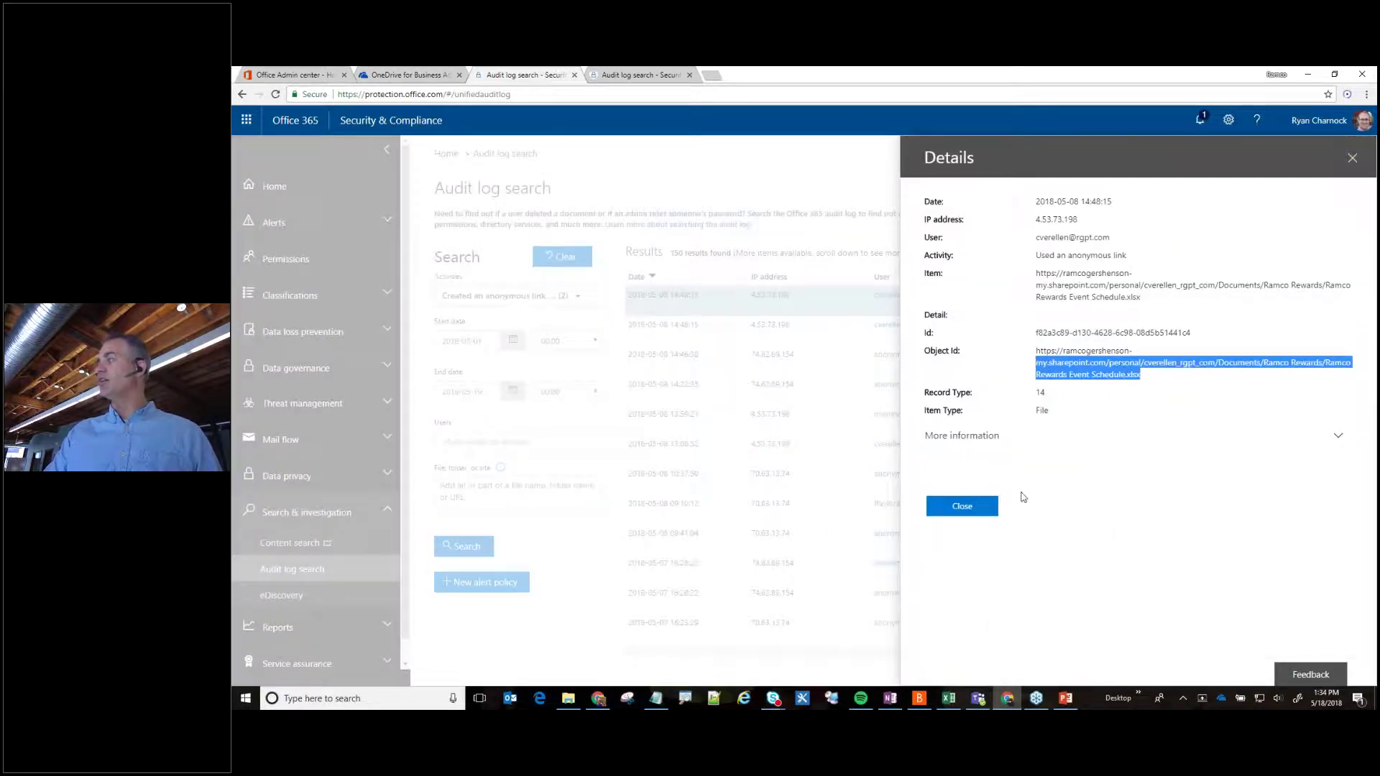
click(961, 506)
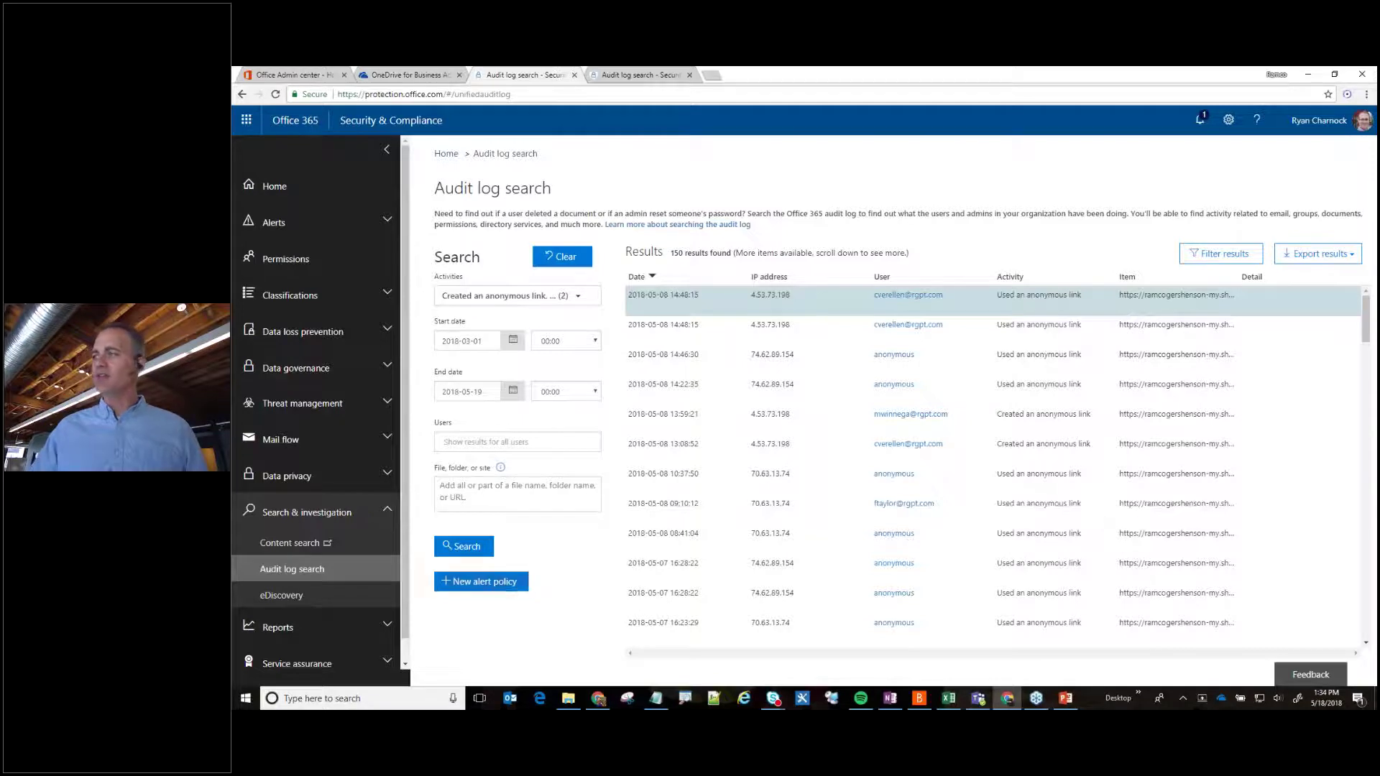
- Start a new alert policy named 'Anon' with the Custom alert type
click(488, 584)
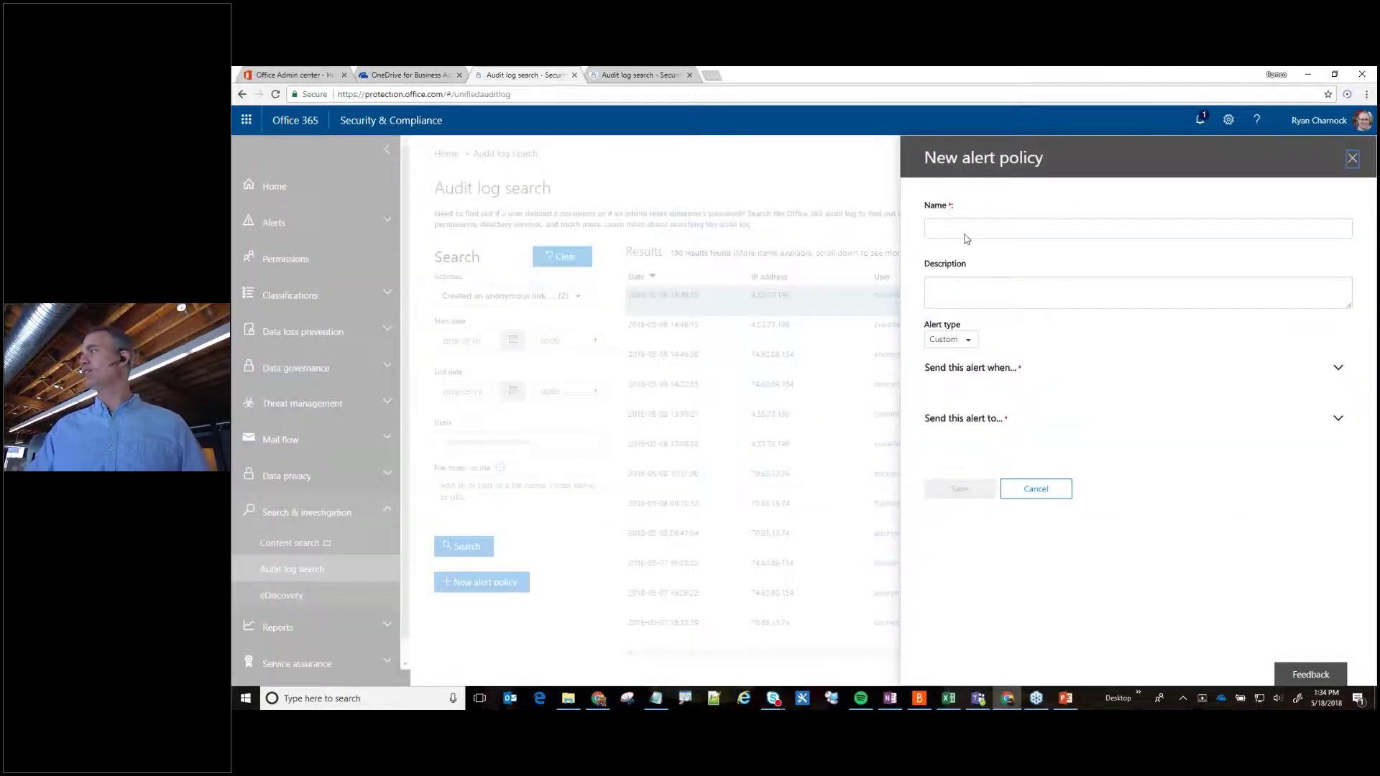
click(962, 230)
text(Anoy)
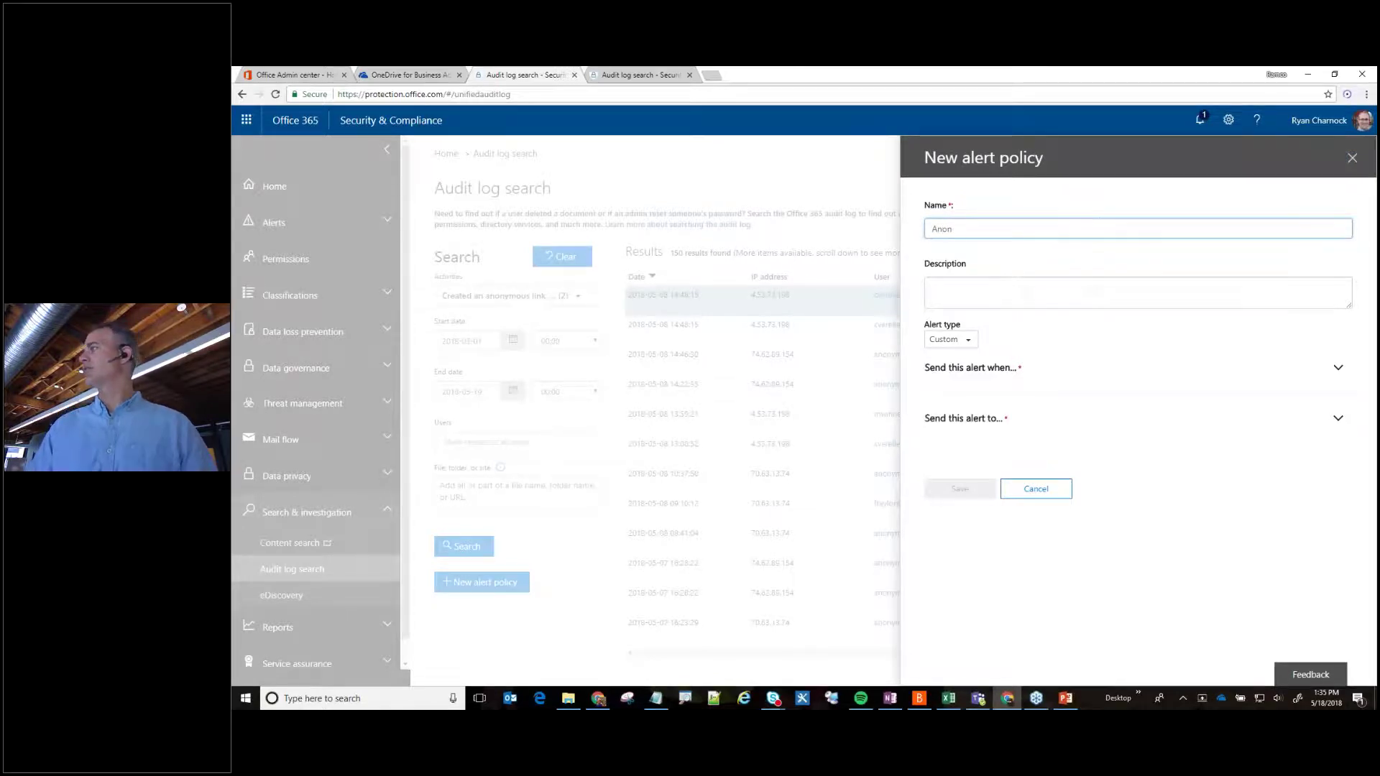
click(947, 340)
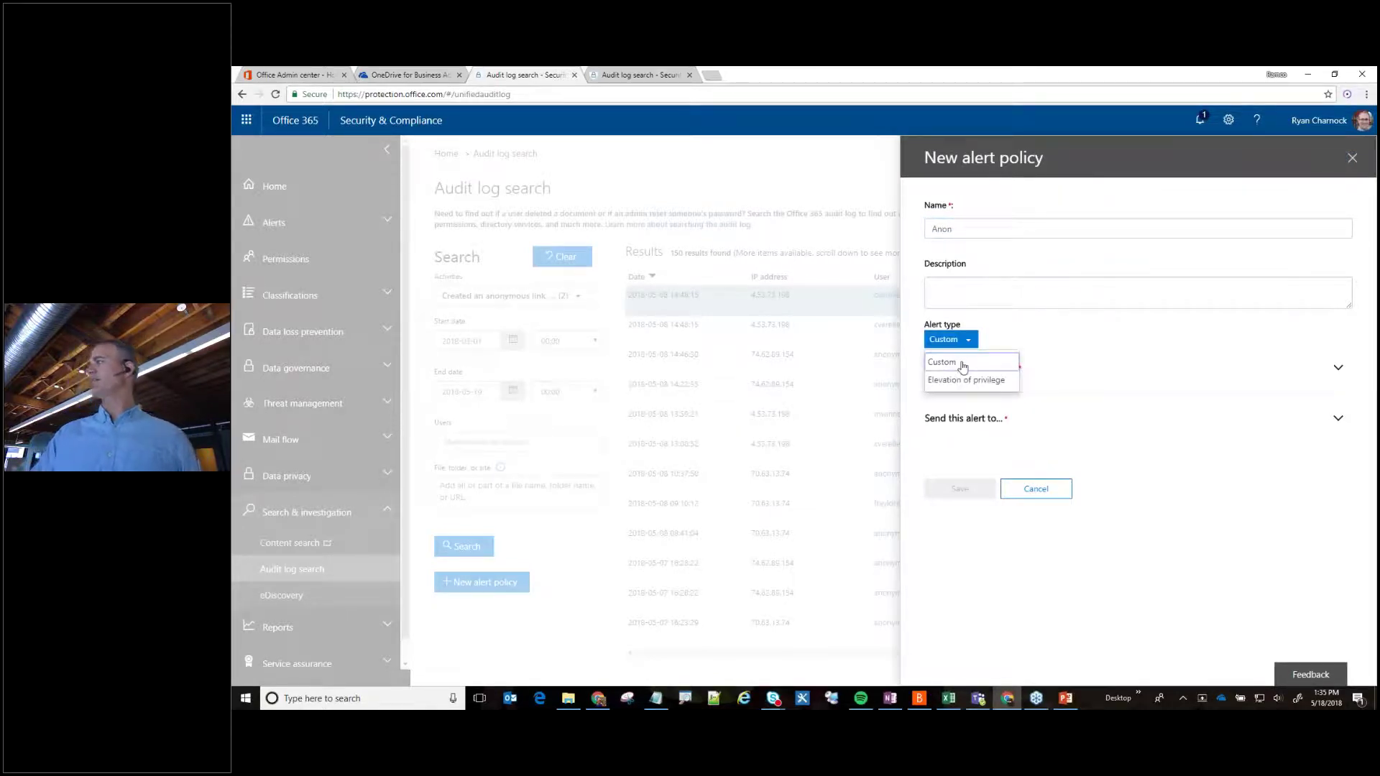
click(963, 365)
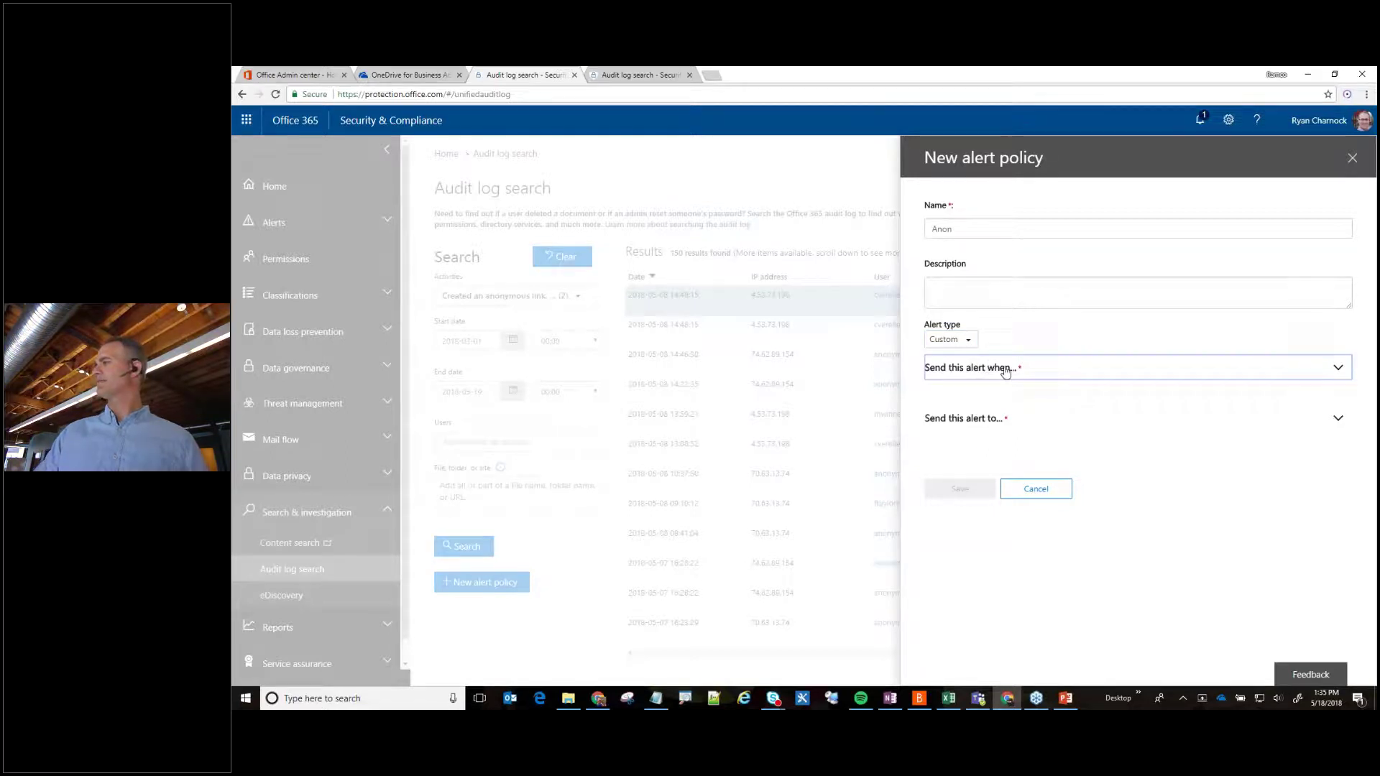
- Review the trigger conditions: both anonymous-link activities, performed by all users
click(1005, 370)
click(983, 434)
click(983, 435)
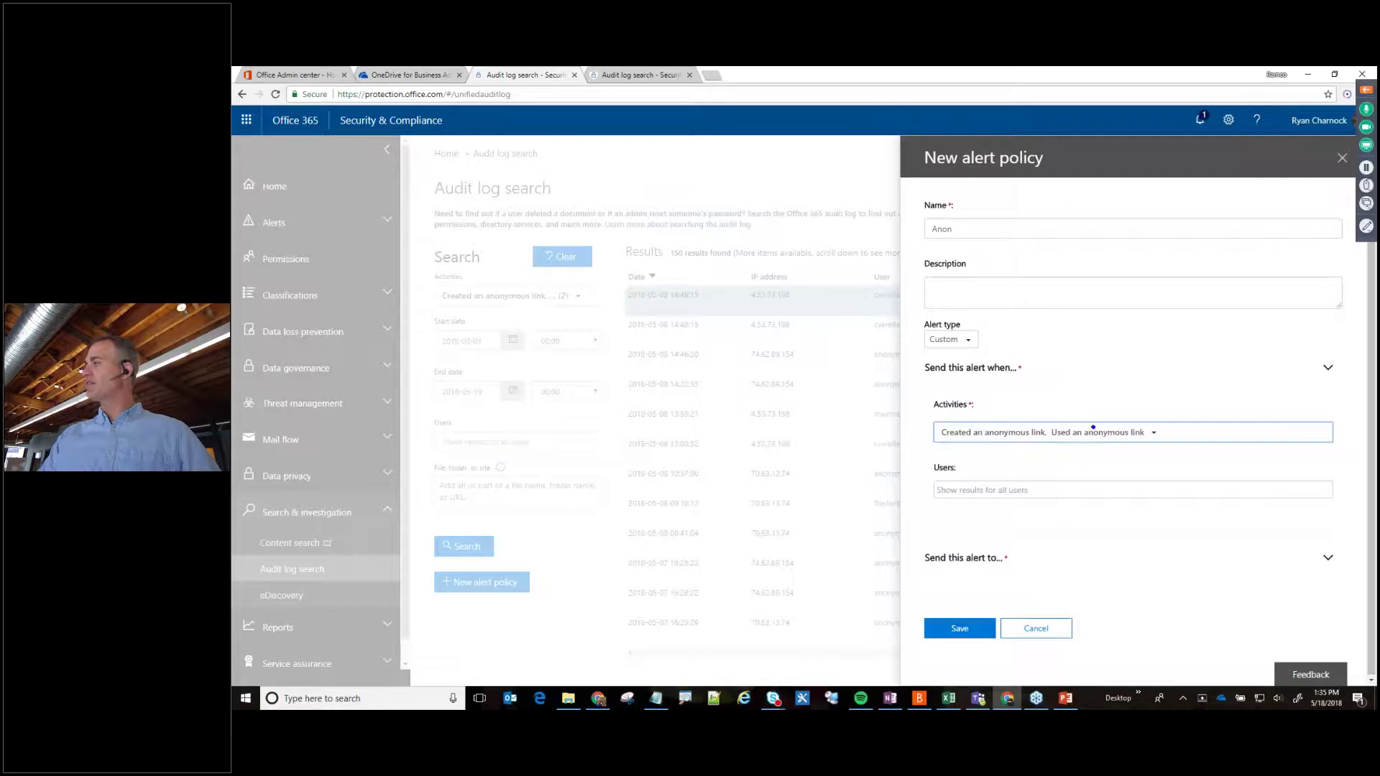
drag(1093, 427, 1158, 348)
drag(999, 415, 1067, 347)
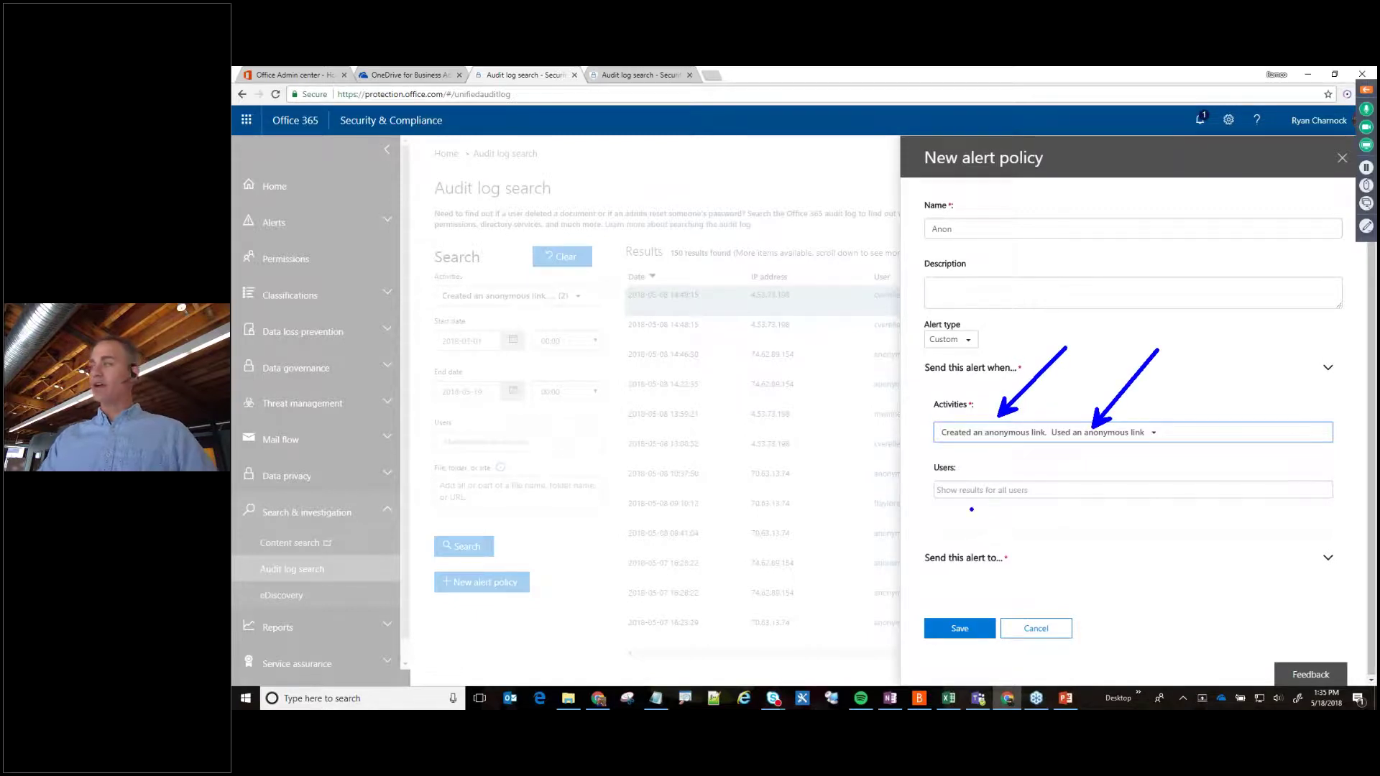
drag(946, 491, 821, 512)
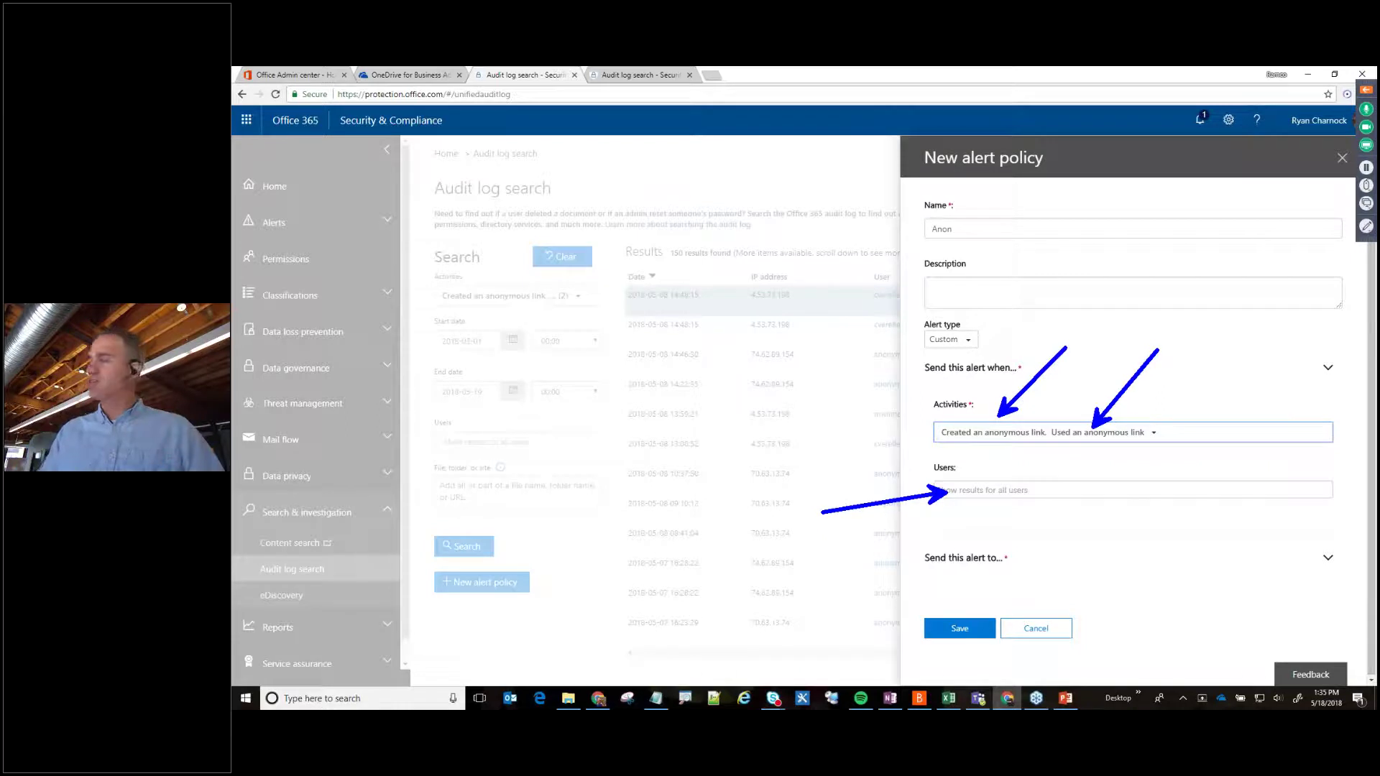
key(Escape)
- Add the admin as the alert recipient and save the policy
click(963, 560)
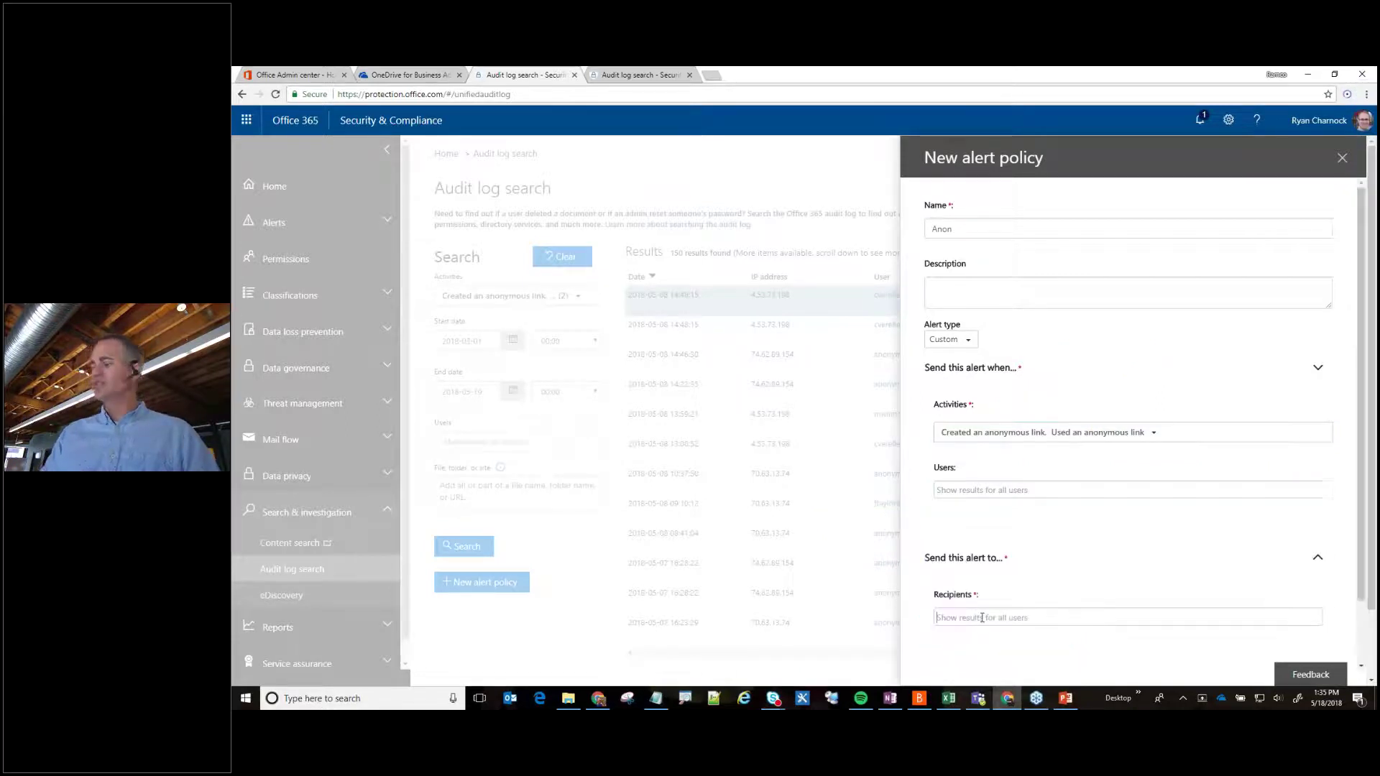
click(981, 617)
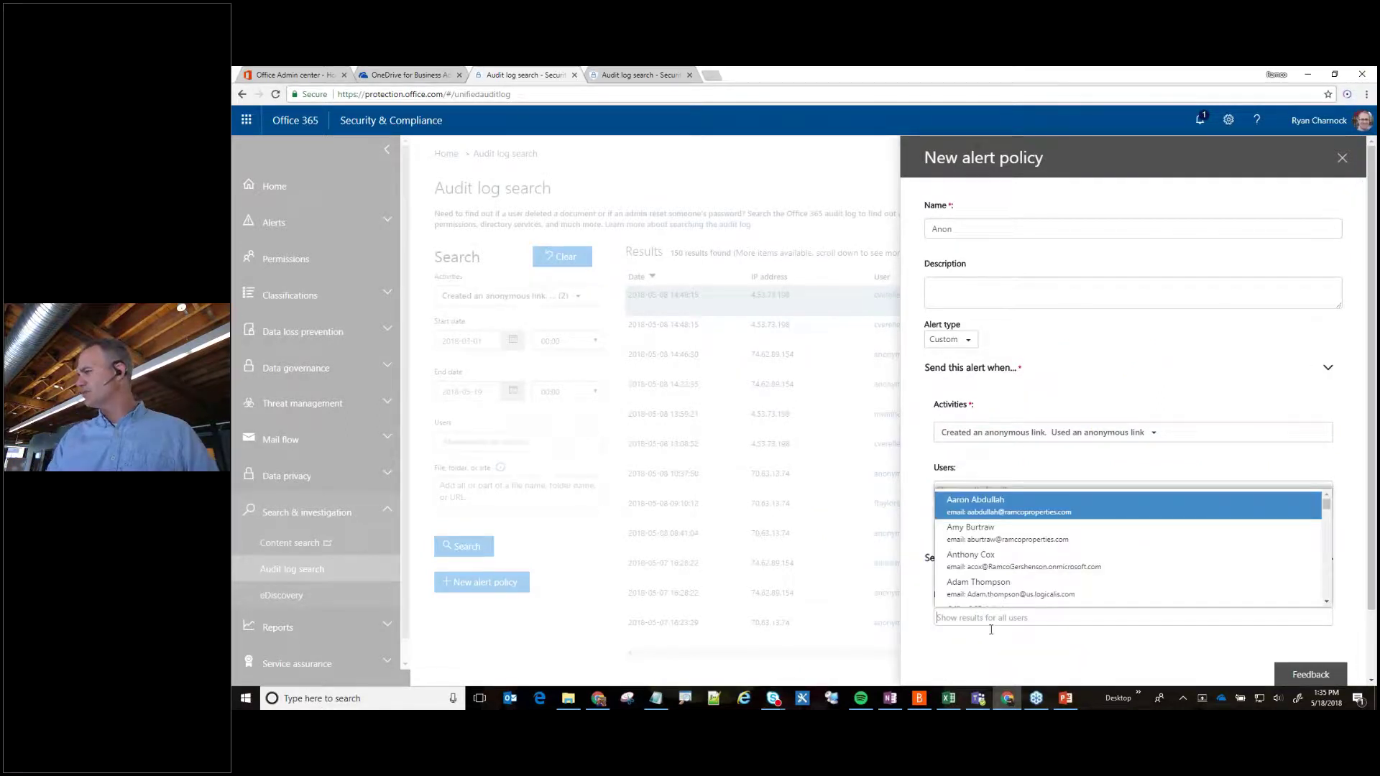
text(ryan)
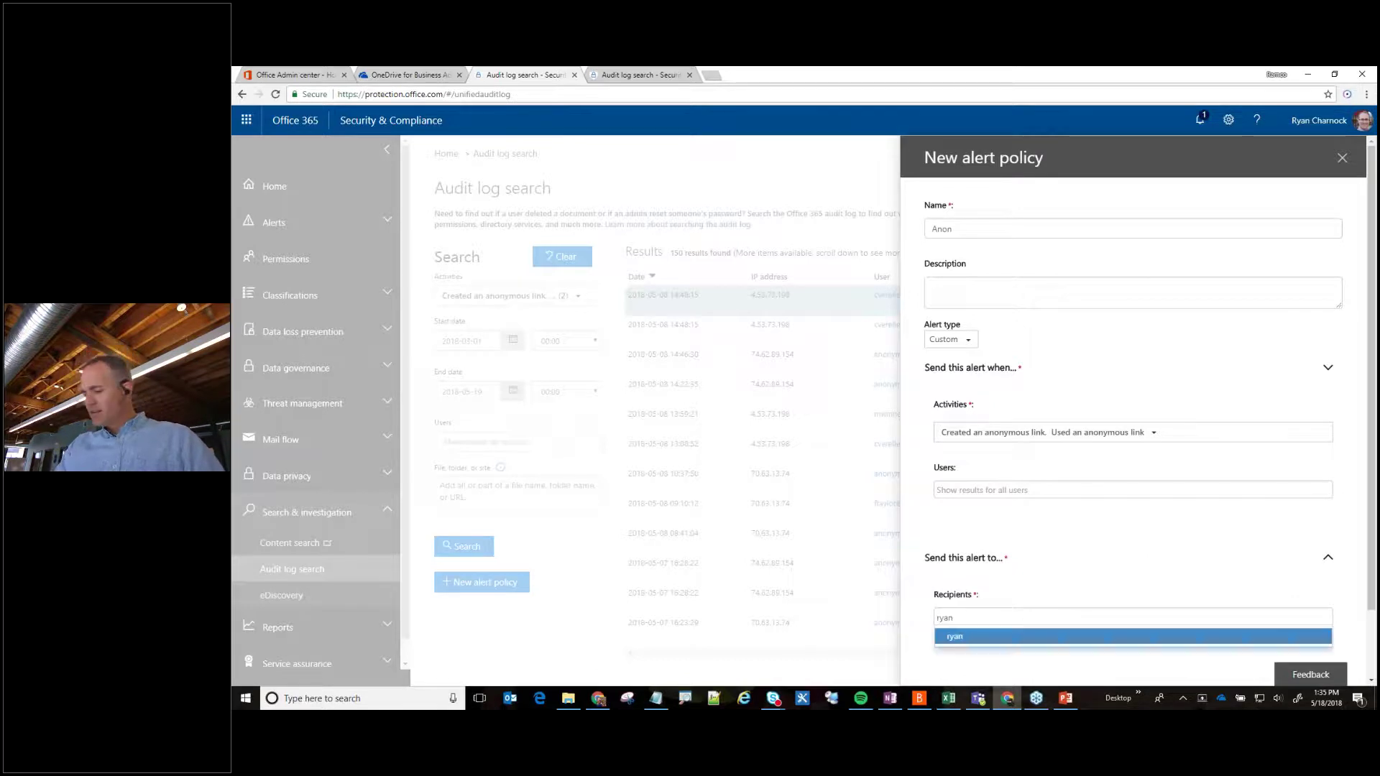
text(y)
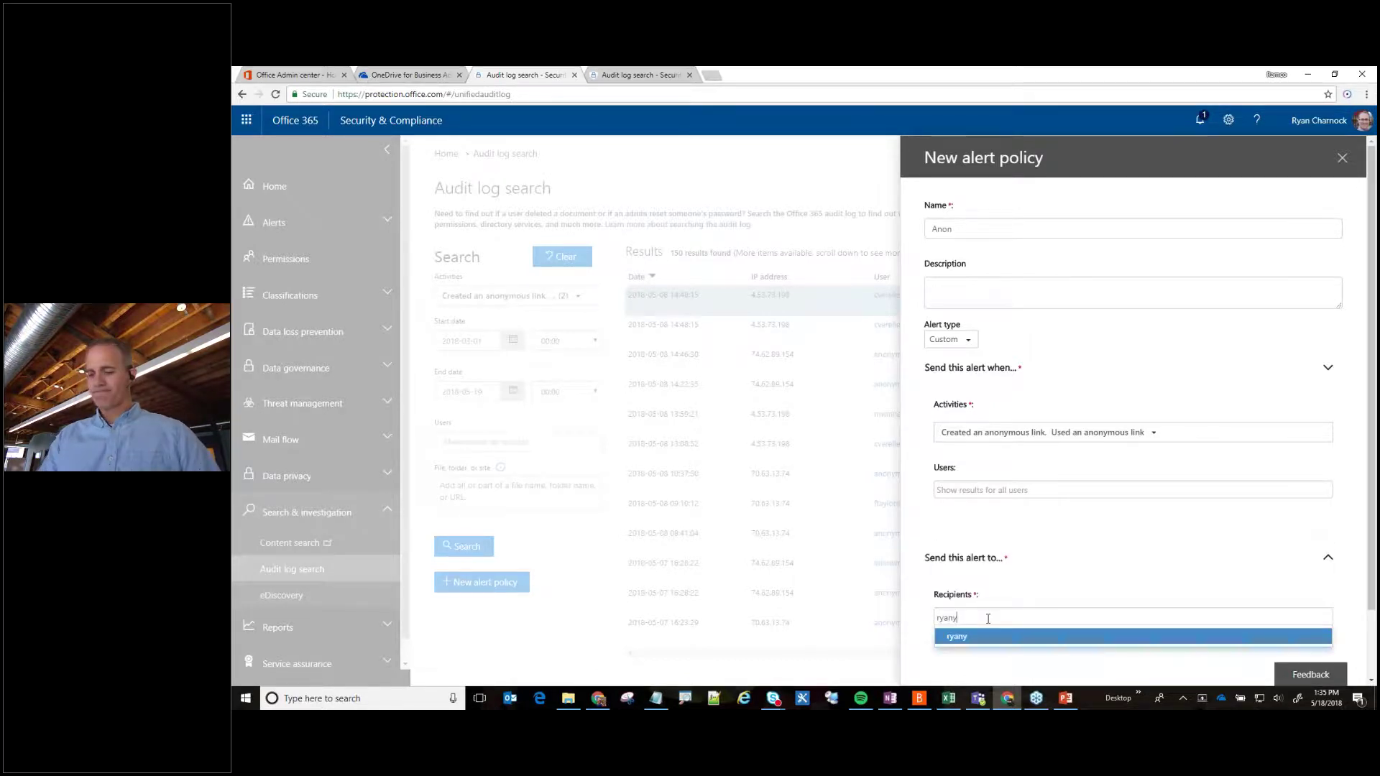
key(BackSpace)
text(c)
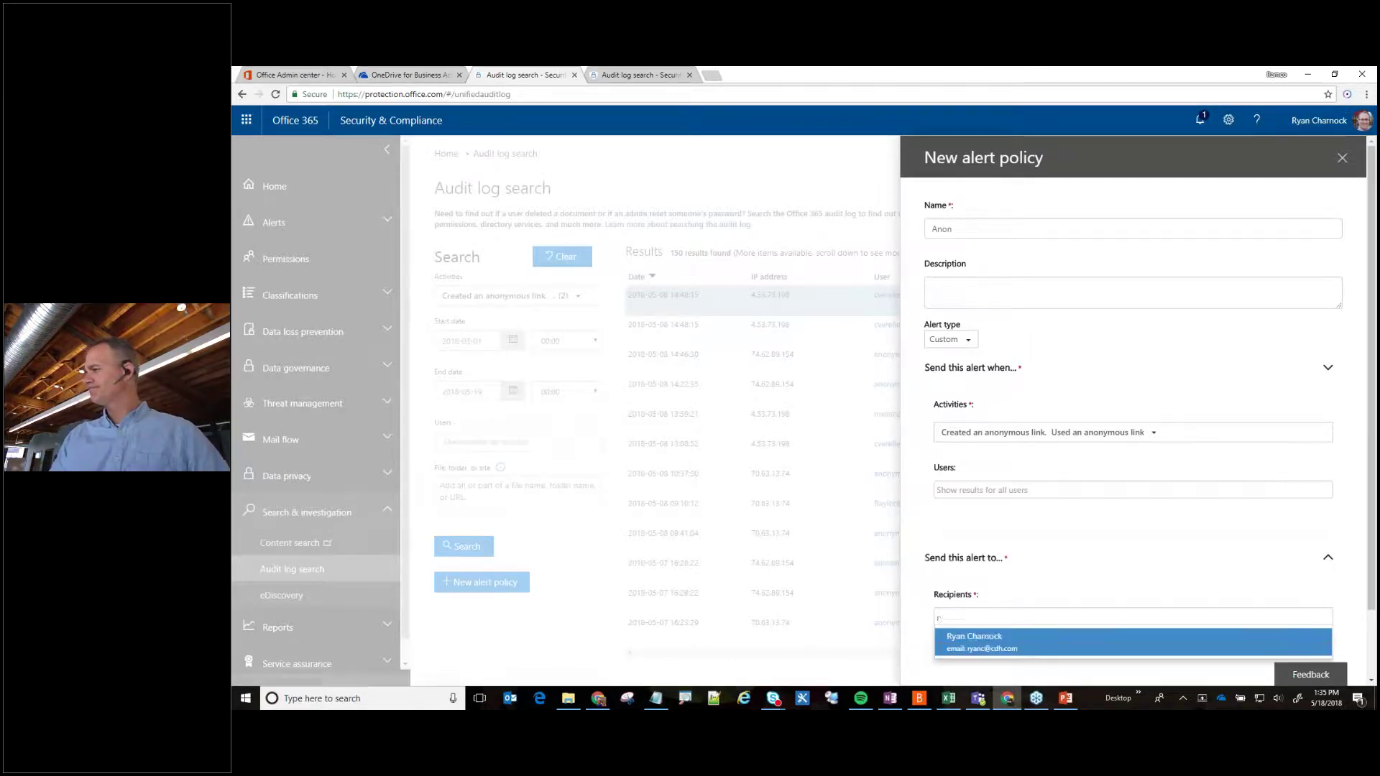
click(1000, 644)
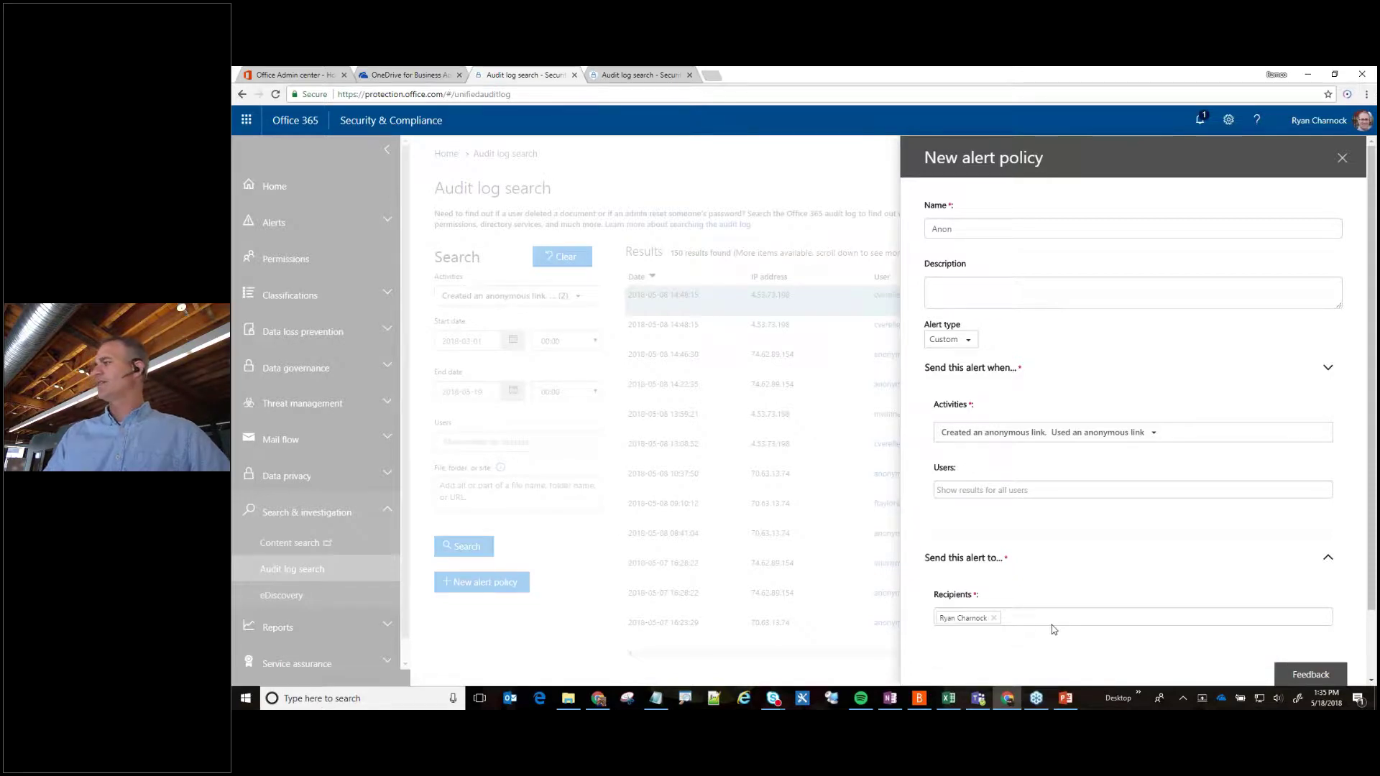
scroll(1050, 624, down, 1)
click(960, 627)
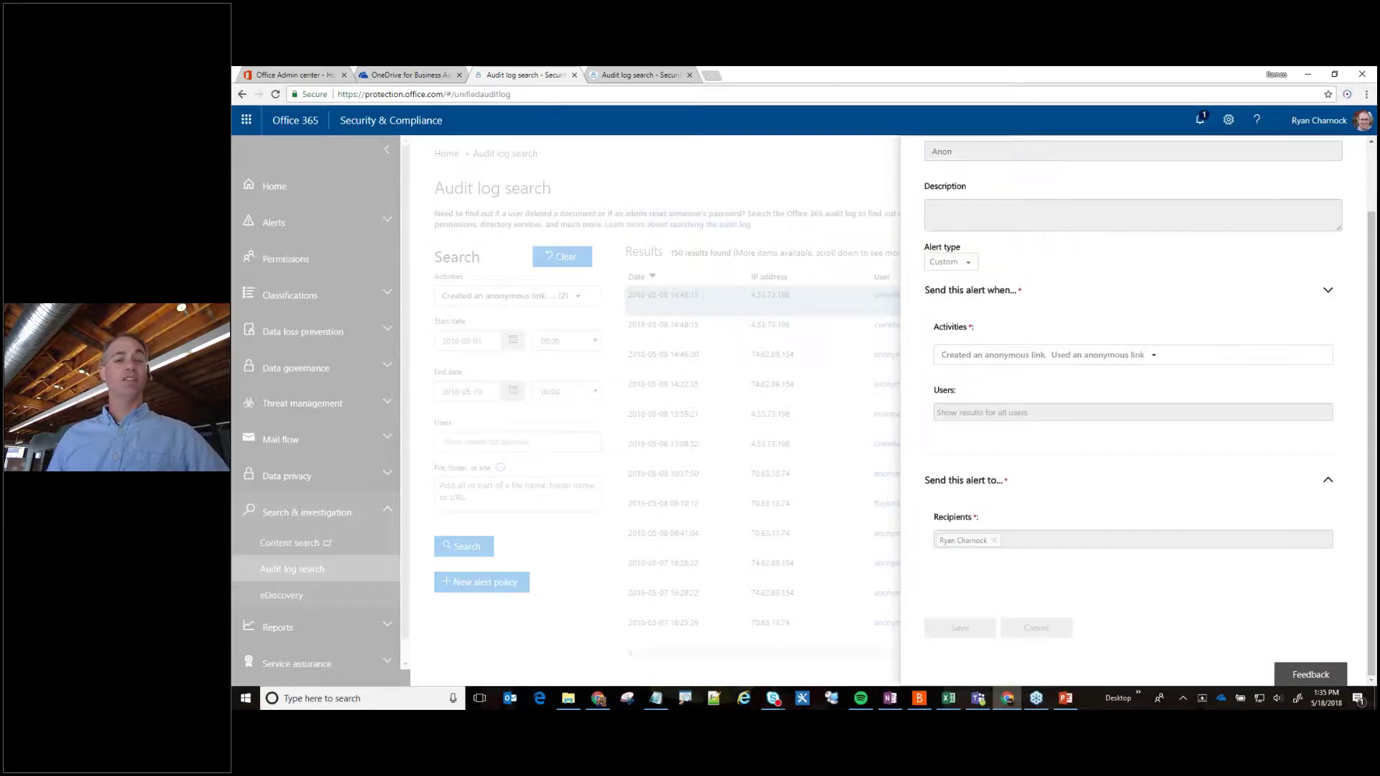